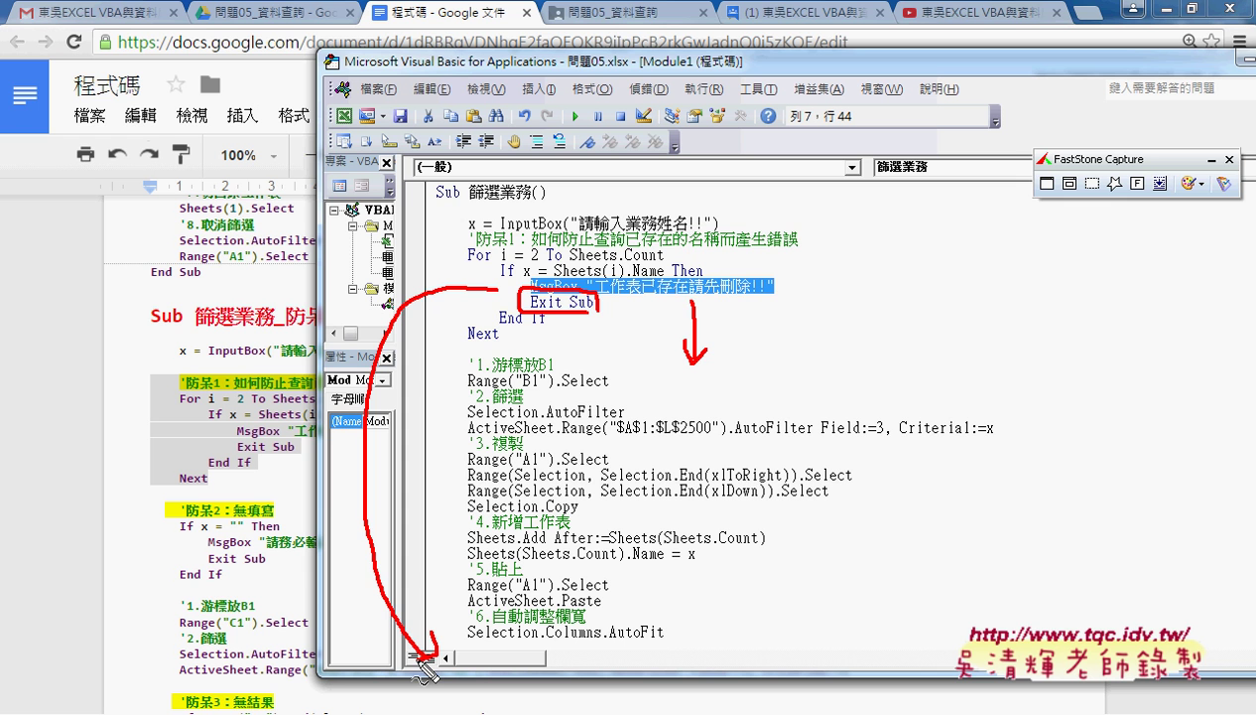
Step: Clear the code selection and place the cursor on the For line of 篩選業務
{"action": "key", "text": "Escape"}
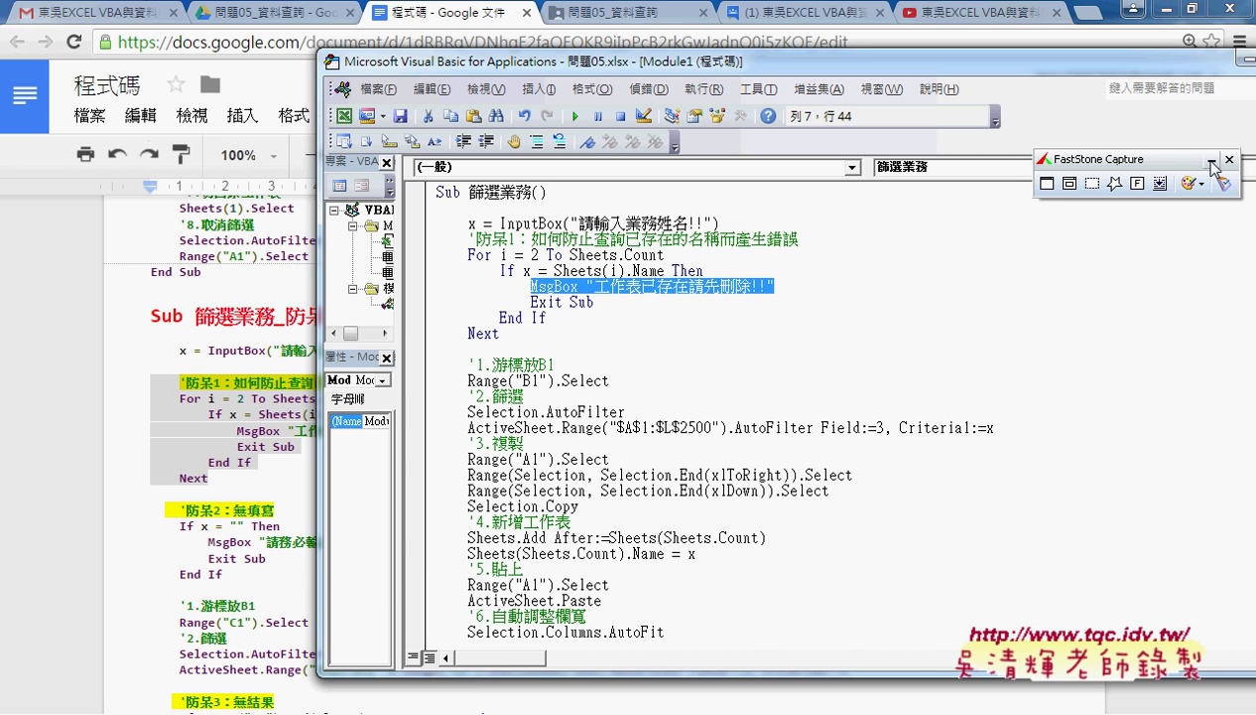
{"action": "left_click", "coordinate": [625, 286]}
{"action": "left_click", "coordinate": [603, 253]}
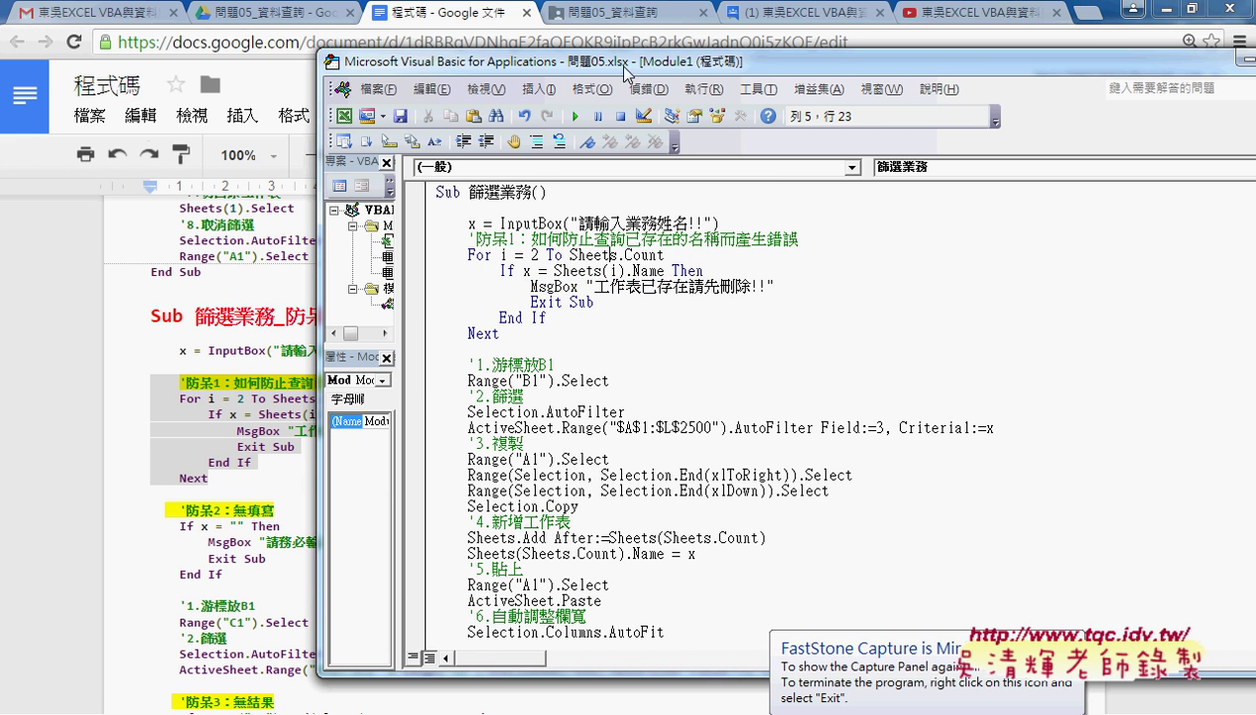
Step: Move the editor aside, bring the Excel workbook forward, and open Developer > Visual Basic
{"action": "left_click_drag", "start_coordinate": [616, 61], "coordinate": [456, 61]}
{"action": "left_click", "coordinate": [1162, 8]}
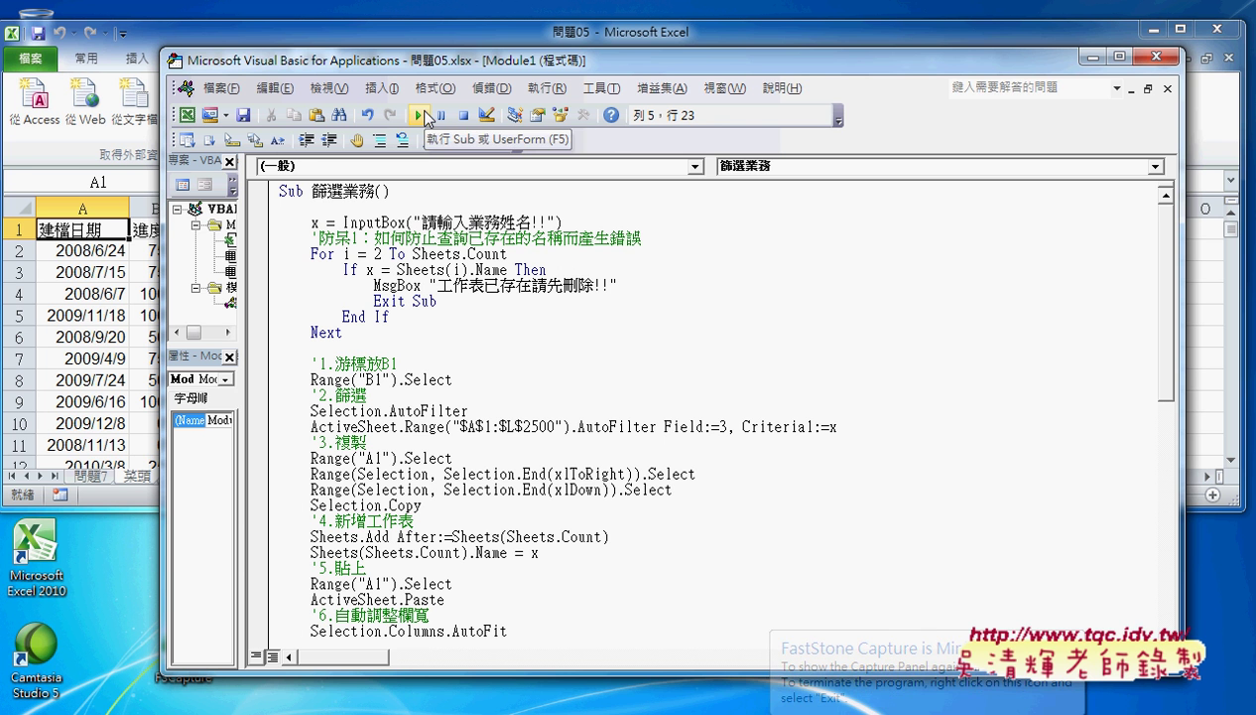
{"action": "left_click", "coordinate": [1180, 30]}
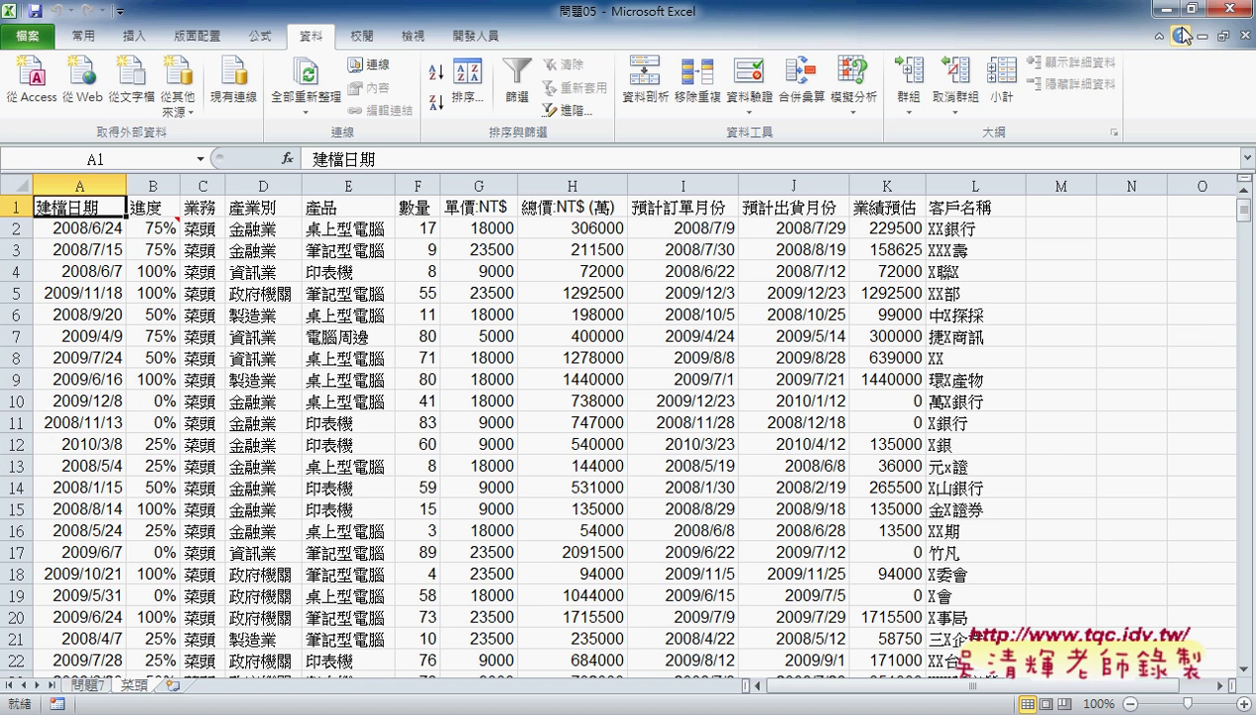
{"action": "left_click", "coordinate": [477, 35]}
{"action": "left_click", "coordinate": [37, 80]}
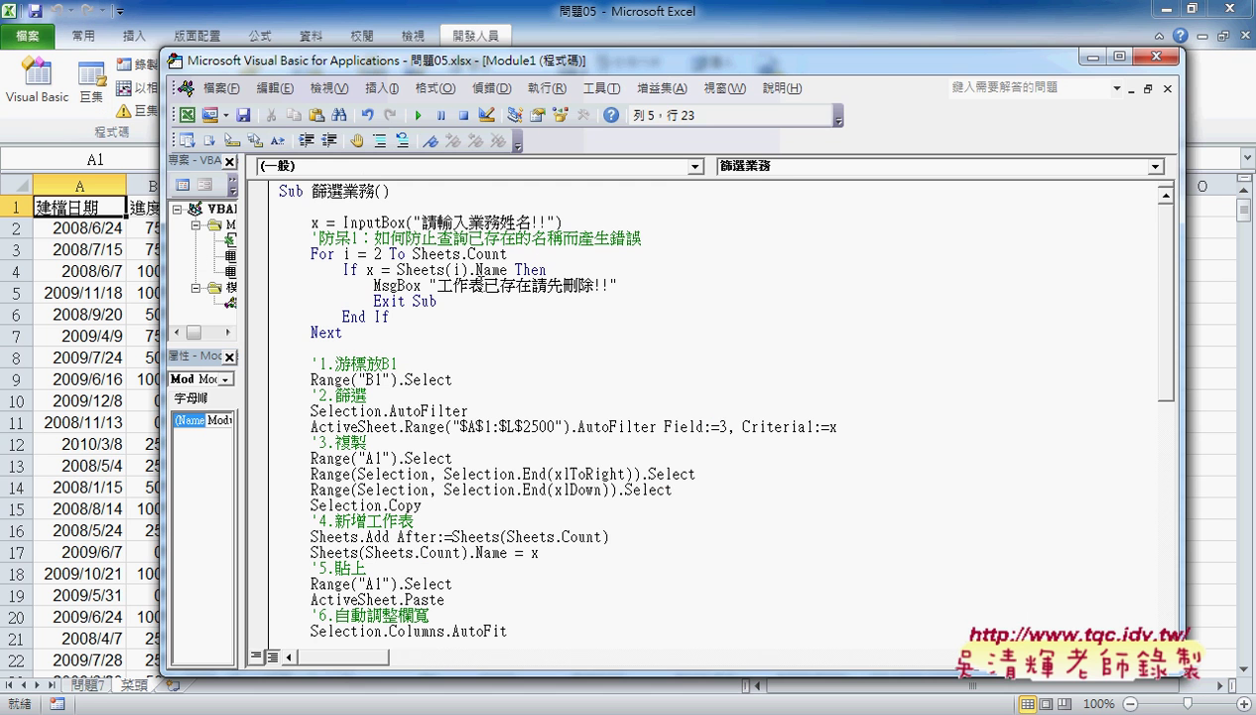
Step: Run 篩選業務 from 問題7 for 菜頭, dismiss the sheet-exists warning, and right-click the 菜頭 tab
{"action": "left_click", "coordinate": [97, 684]}
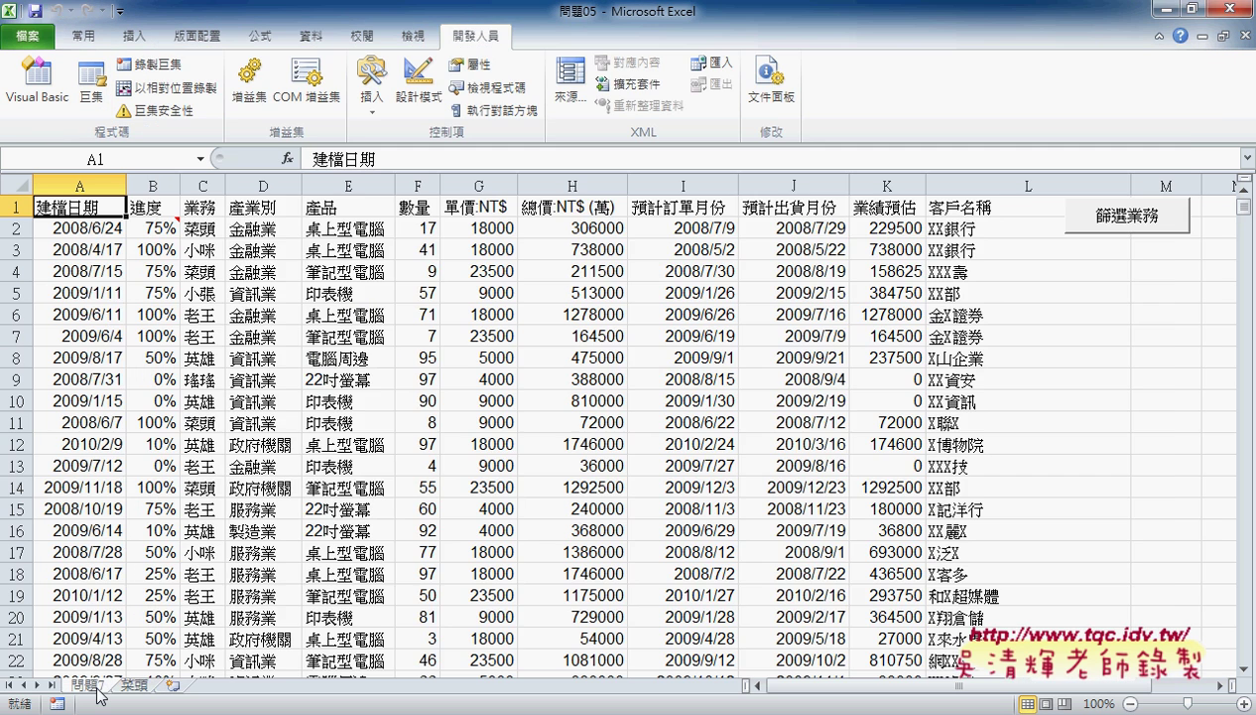
{"action": "left_click", "coordinate": [1127, 216]}
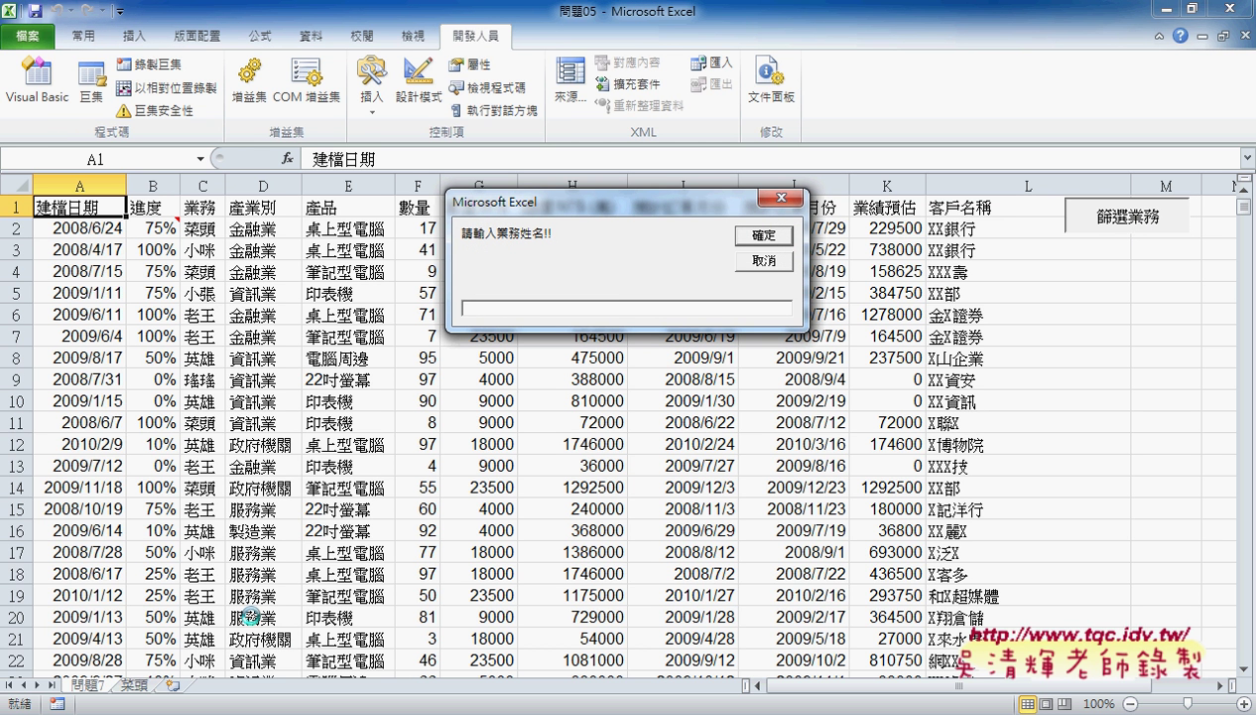
{"action": "type", "text": "菜ㄊ"}
{"action": "type", "text": "頭"}
{"action": "left_click", "coordinate": [760, 239]}
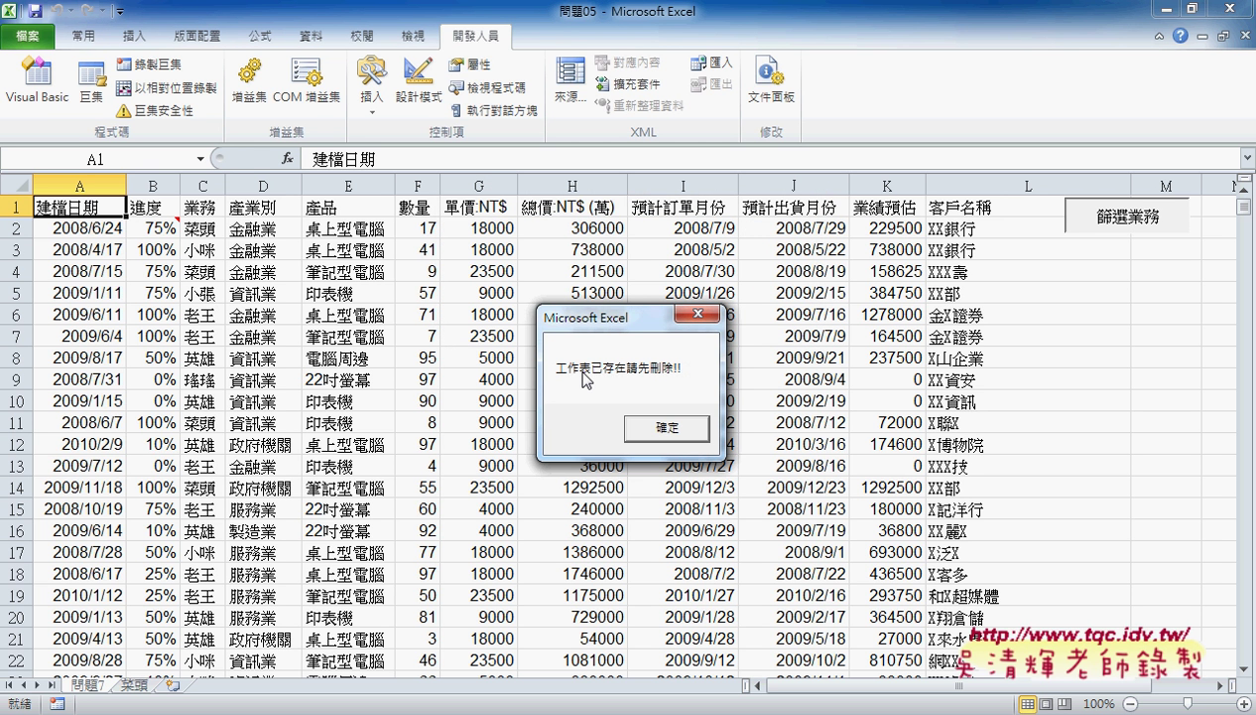
{"action": "left_click", "coordinate": [675, 430]}
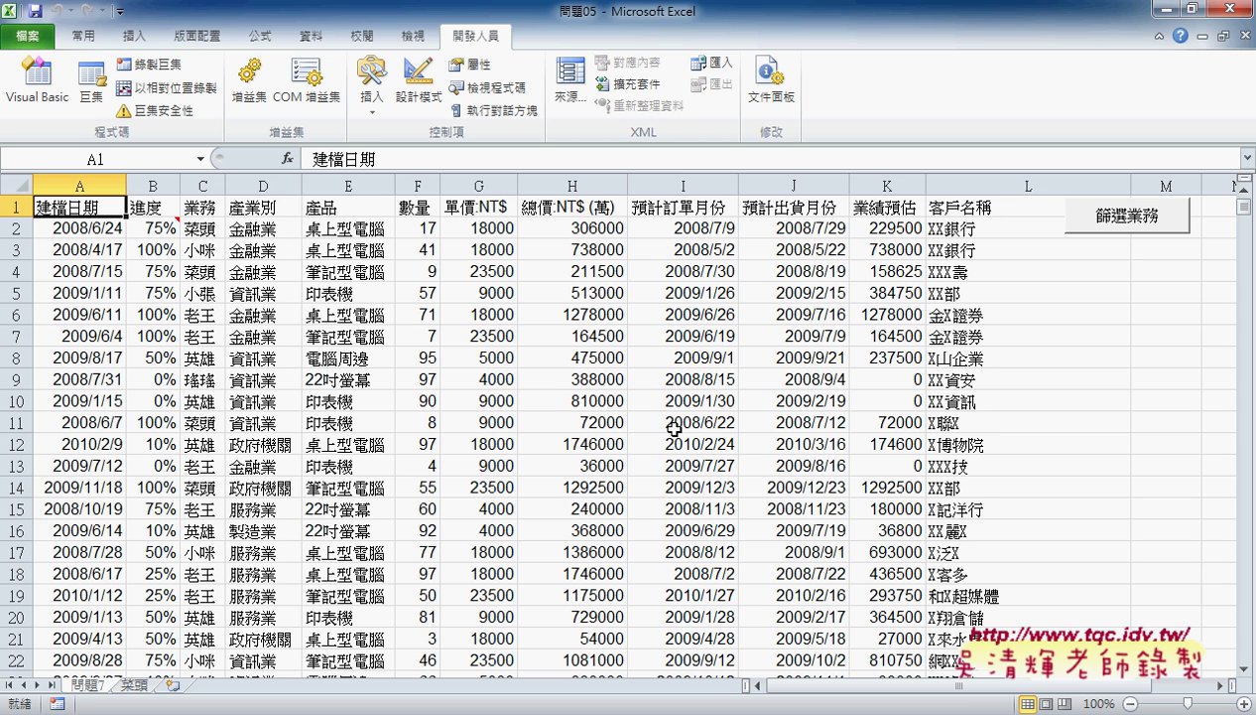
{"action": "right_click", "coordinate": [144, 685]}
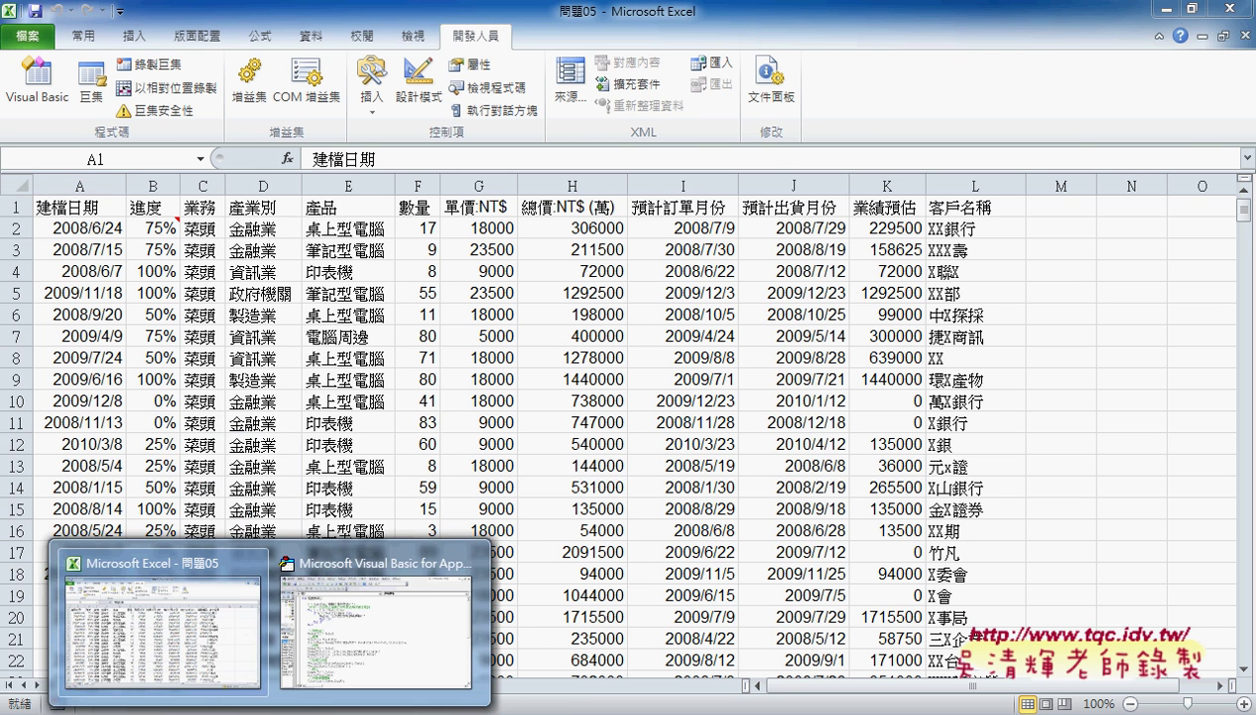
Step: In Module1, comment out the MsgBox line inside the If block
{"action": "left_click", "coordinate": [402, 625]}
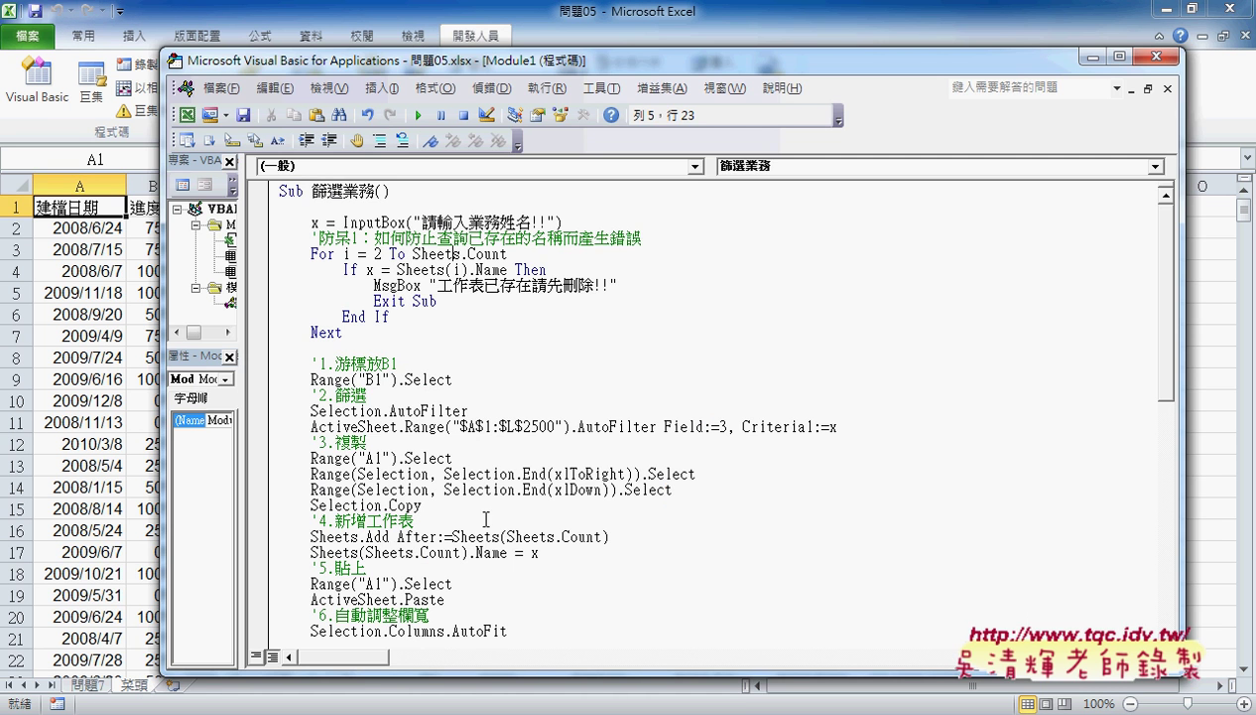
{"action": "left_click", "coordinate": [514, 287]}
{"action": "key", "text": "Return"}
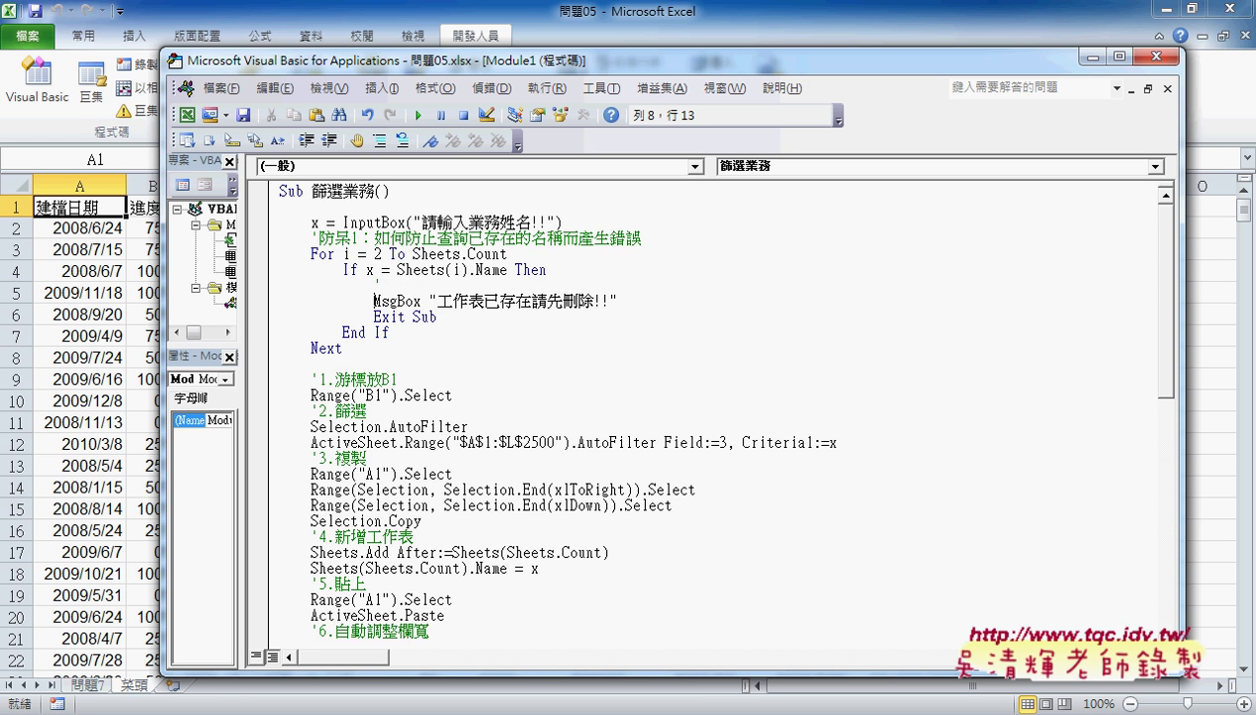
{"action": "key", "text": "Up"}
{"action": "key", "text": "End"}
{"action": "key", "text": "Delete"}
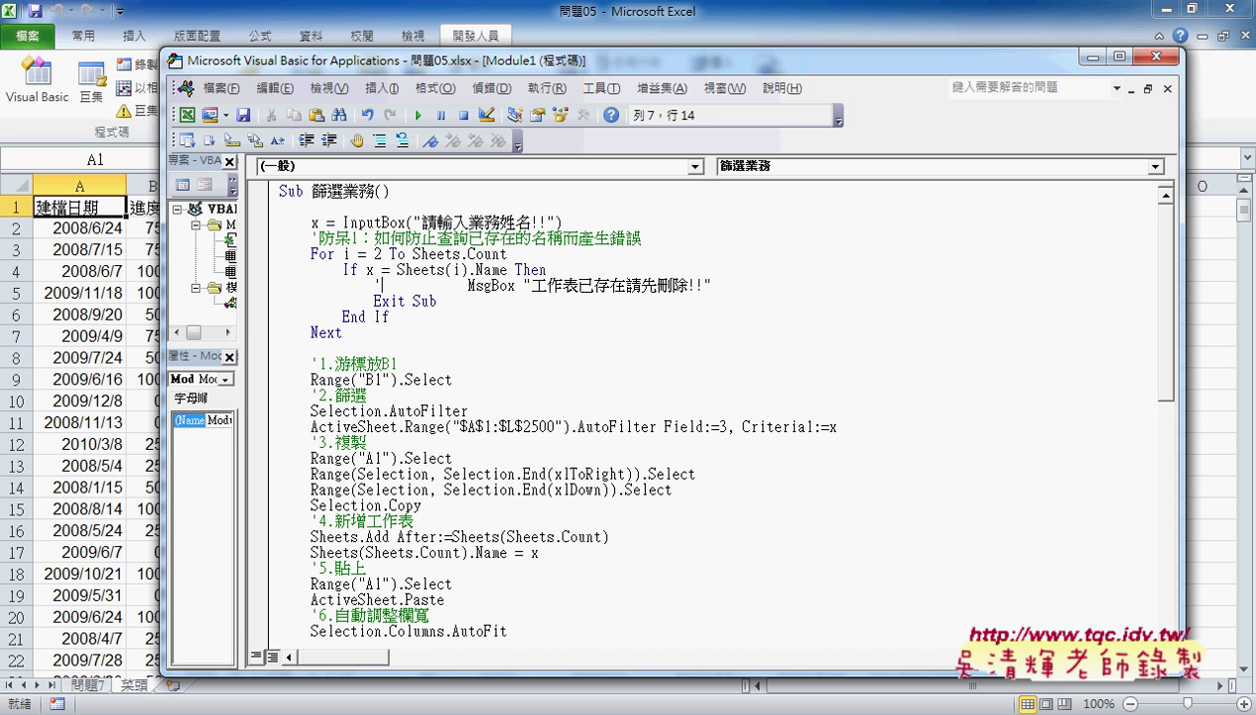
{"action": "key", "text": "Delete"}
{"action": "key", "text": "Delete"}
{"action": "key", "text": "Delete"}
{"action": "key", "text": "Delete"}
{"action": "key", "text": "Delete"}
{"action": "key", "text": "Delete"}
{"action": "key", "text": "Delete"}
{"action": "key", "text": "Delete"}
{"action": "key", "text": "Delete"}
{"action": "key", "text": "Delete"}
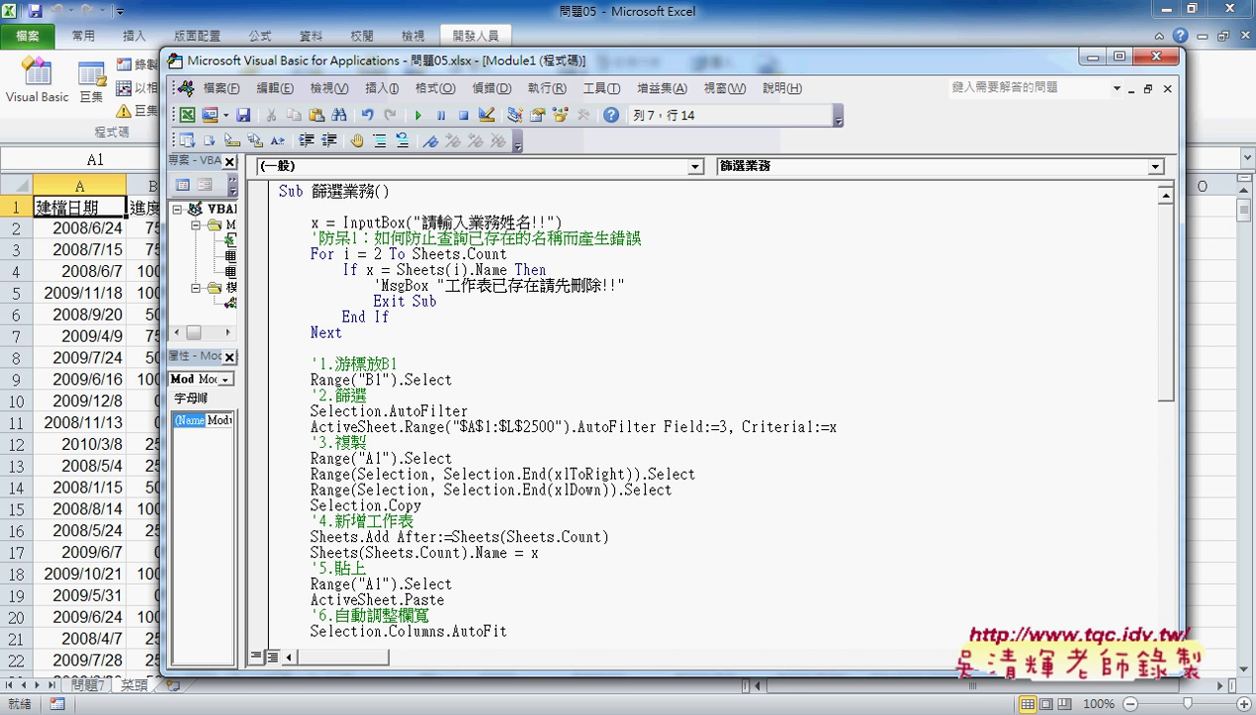
{"action": "key", "text": "End"}
{"action": "key", "text": "Return"}
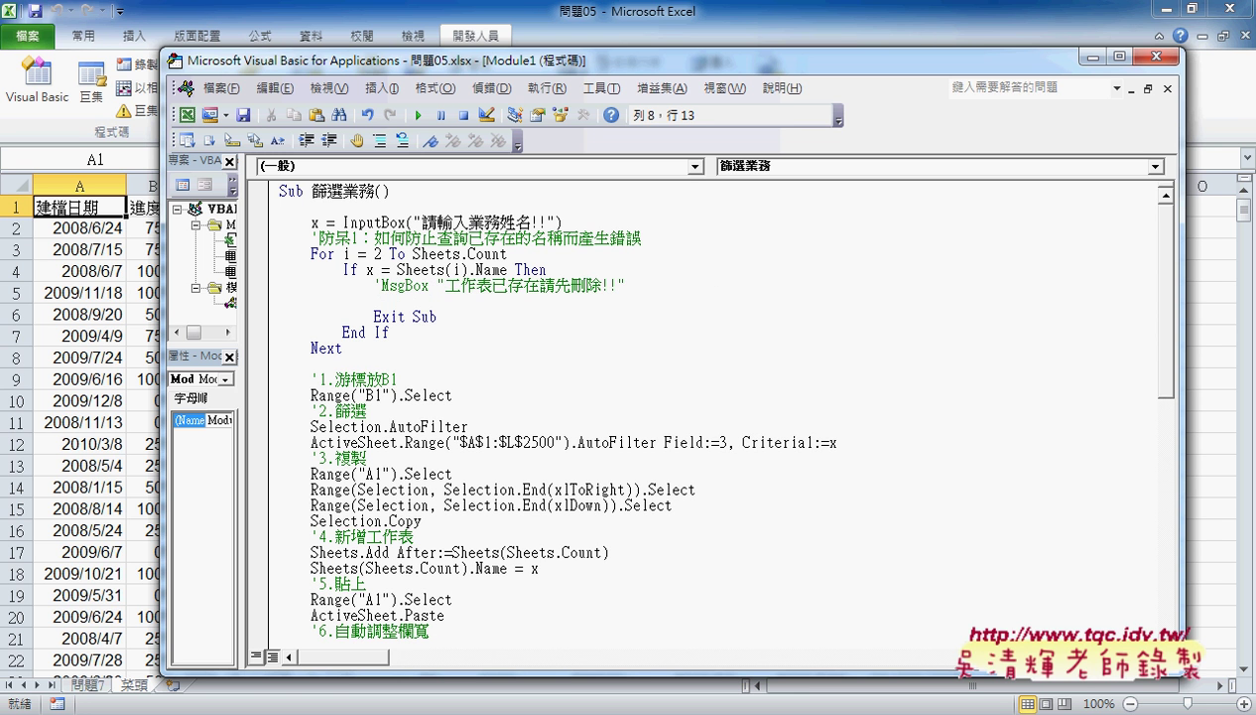
Step: Comment out the Exit Sub line, aligning it under the commented MsgBox
{"action": "left_click", "coordinate": [374, 315]}
{"action": "type", "text": "'"}
{"action": "key", "text": "Up"}
{"action": "key", "text": "Delete"}
{"action": "key", "text": "Delete"}
{"action": "key", "text": "Delete"}
{"action": "key", "text": "Delete"}
{"action": "key", "text": "Delete"}
{"action": "key", "text": "Delete"}
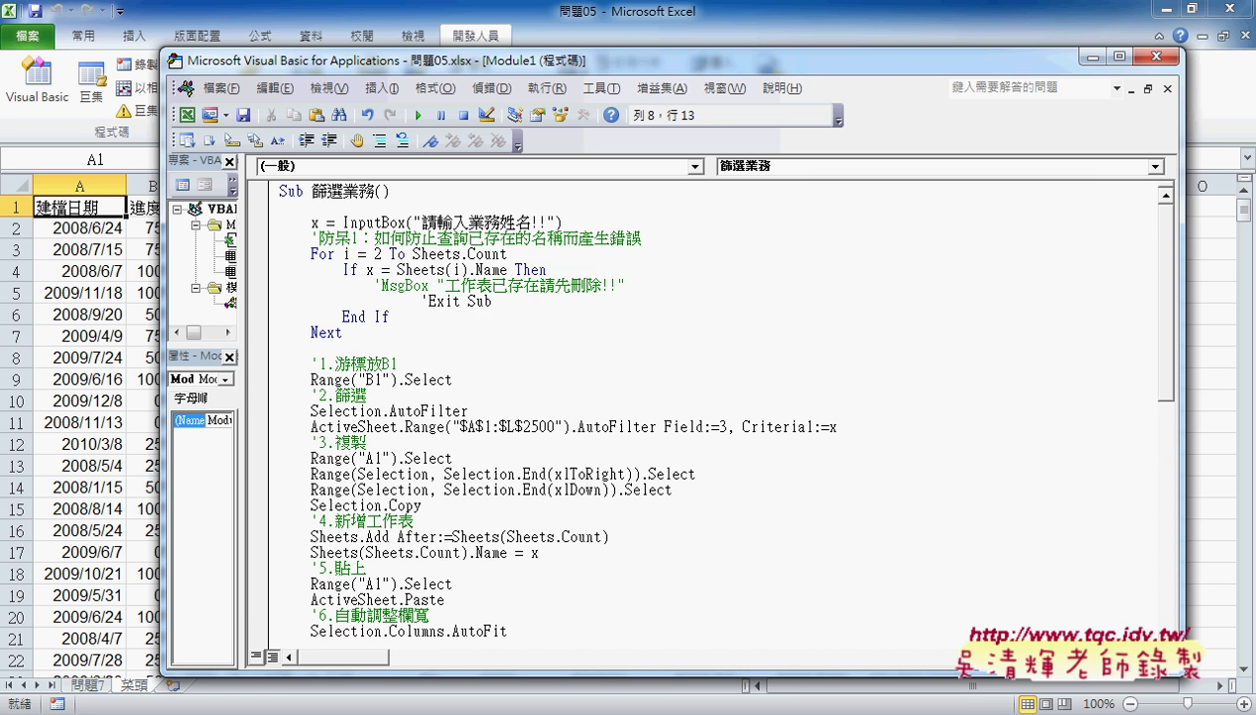
{"action": "key", "text": "Delete"}
{"action": "key", "text": "Delete"}
{"action": "key", "text": "Delete"}
{"action": "key", "text": "Delete"}
{"action": "key", "text": "Delete"}
{"action": "key", "text": "Delete"}
{"action": "key", "text": "End"}
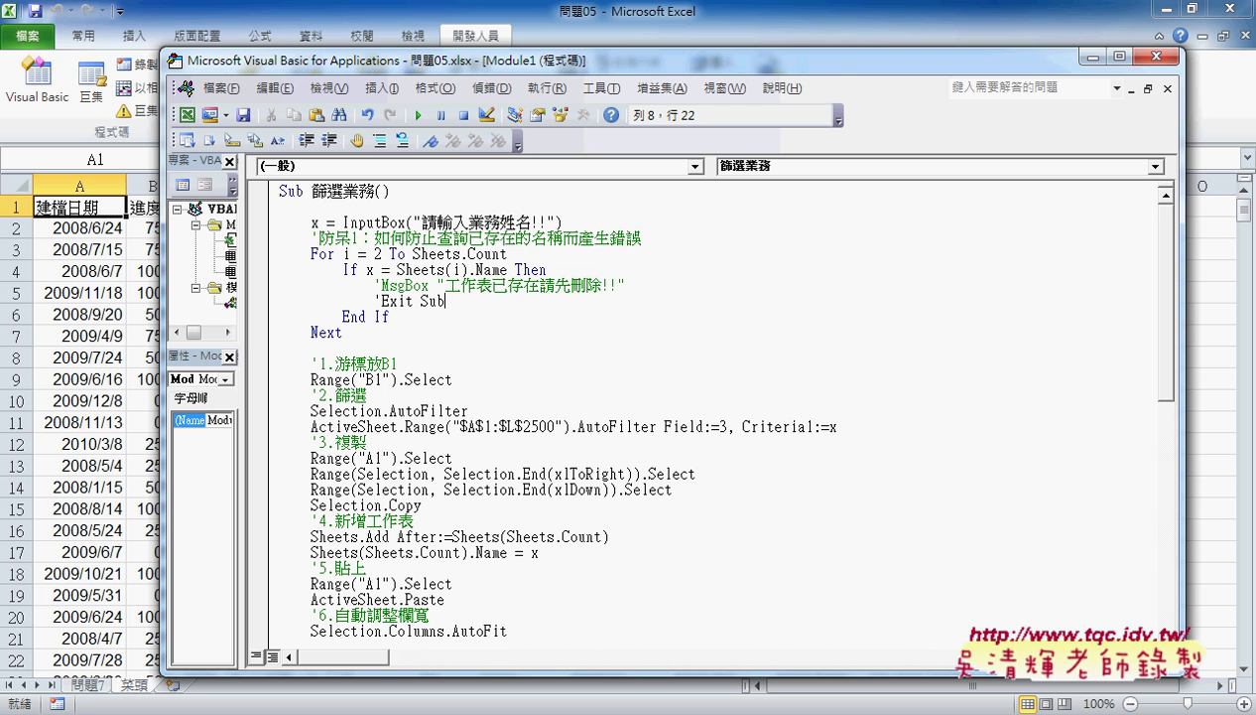
Step: Add Sheets(i).Delete on a new line inside the If block
{"action": "key", "text": "Return"}
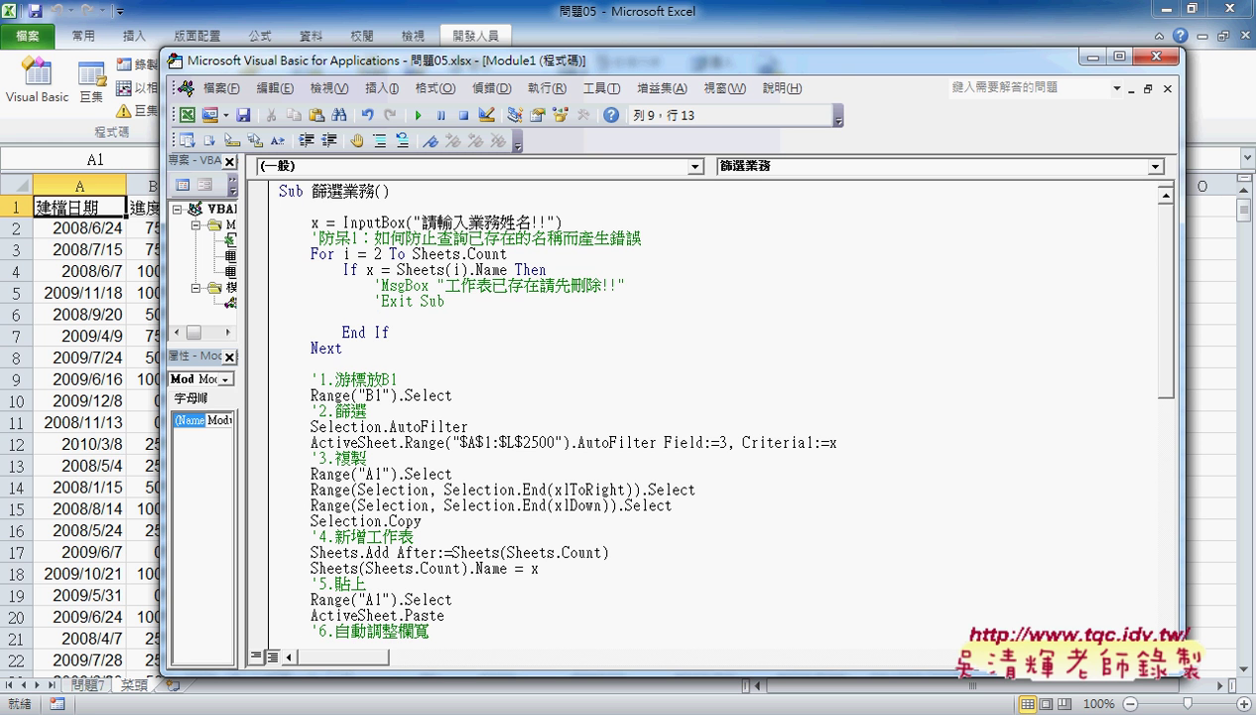
{"action": "type", "text": "she"}
{"action": "type", "text": "ets"}
{"action": "type", "text": "(i"}
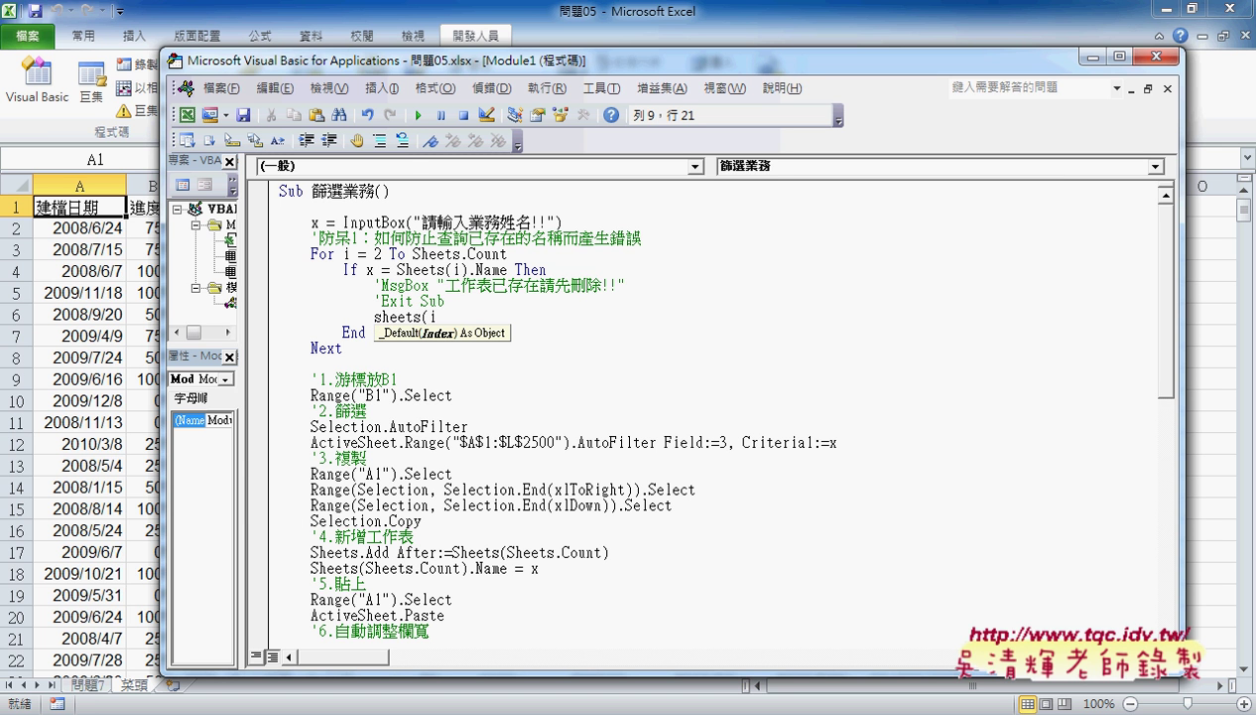
{"action": "type", "text": ").de"}
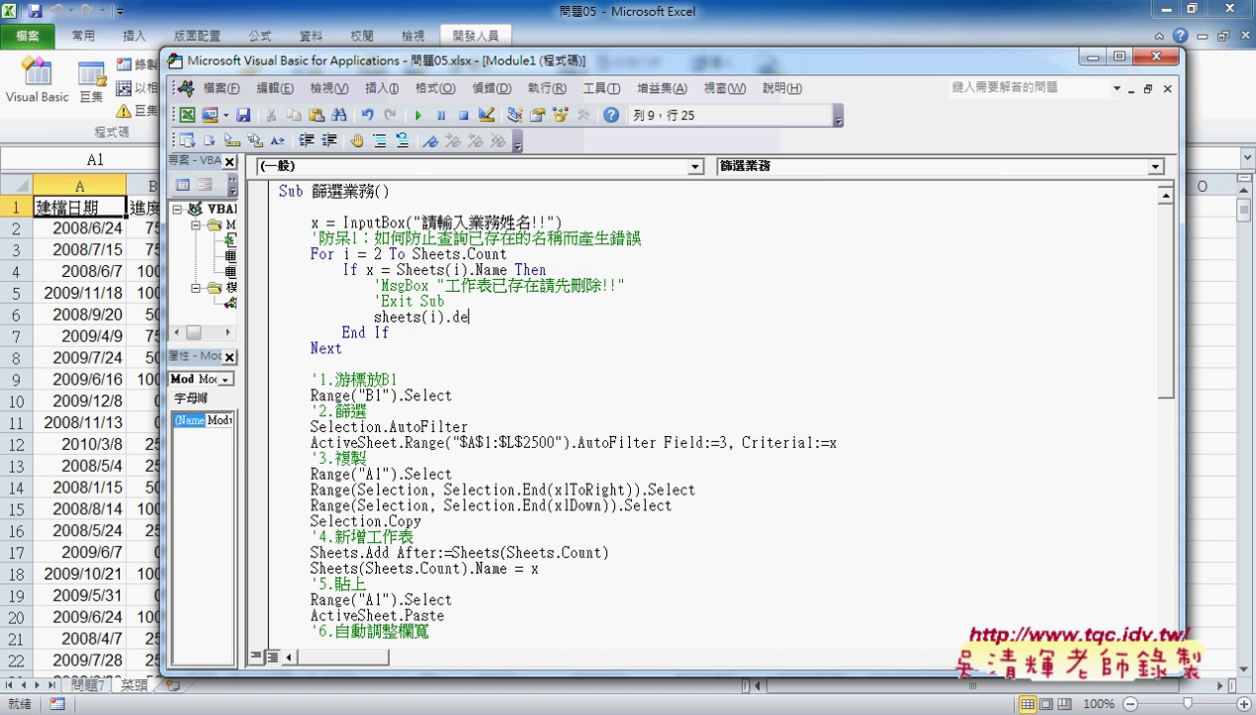
{"action": "type", "text": "lete"}
{"action": "key", "text": "Down"}
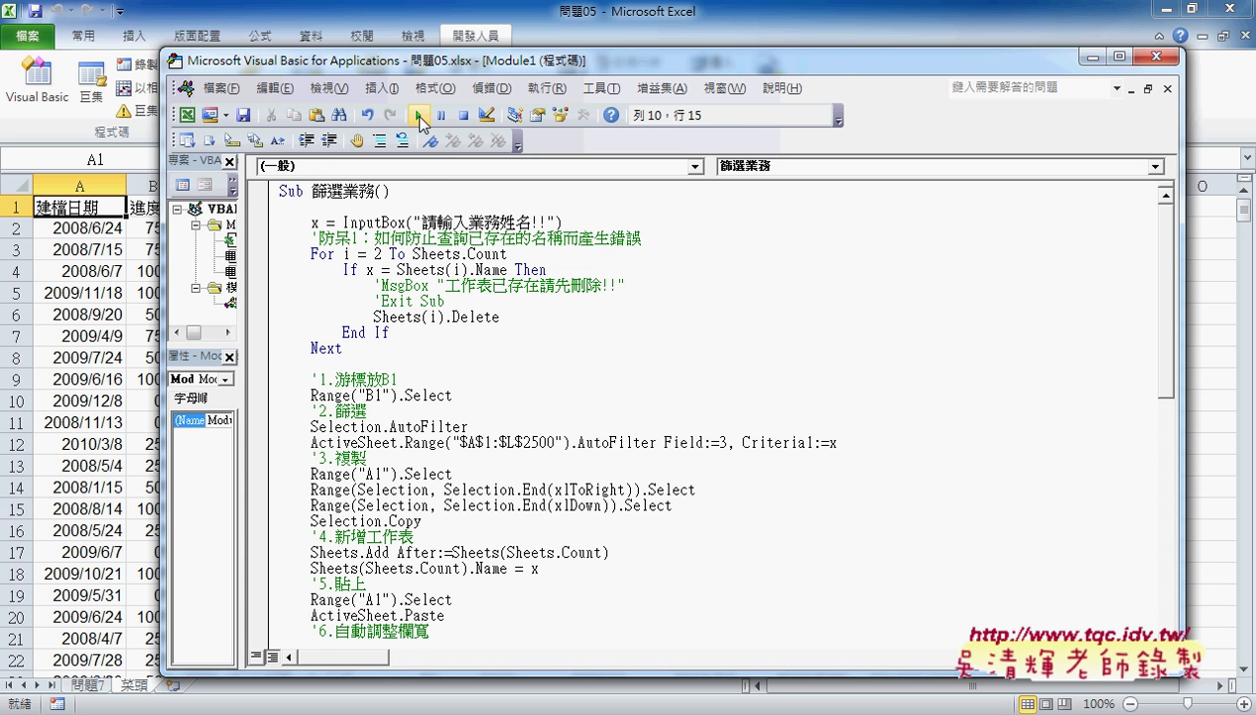
Step: Rerun 篩選業務 for 菜頭 and approve deleting the existing same-named sheet with 刪除
{"action": "left_click", "coordinate": [420, 117]}
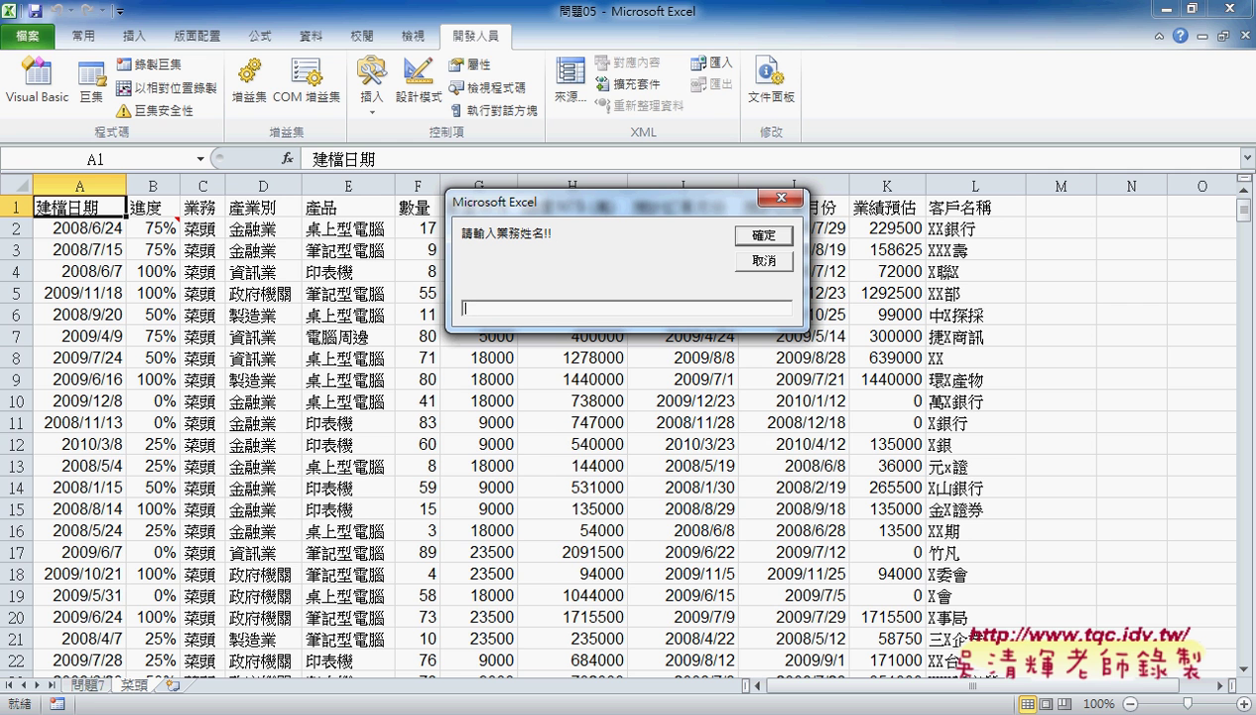
{"action": "type", "text": "蔡ㄊ"}
{"action": "key", "text": "Return"}
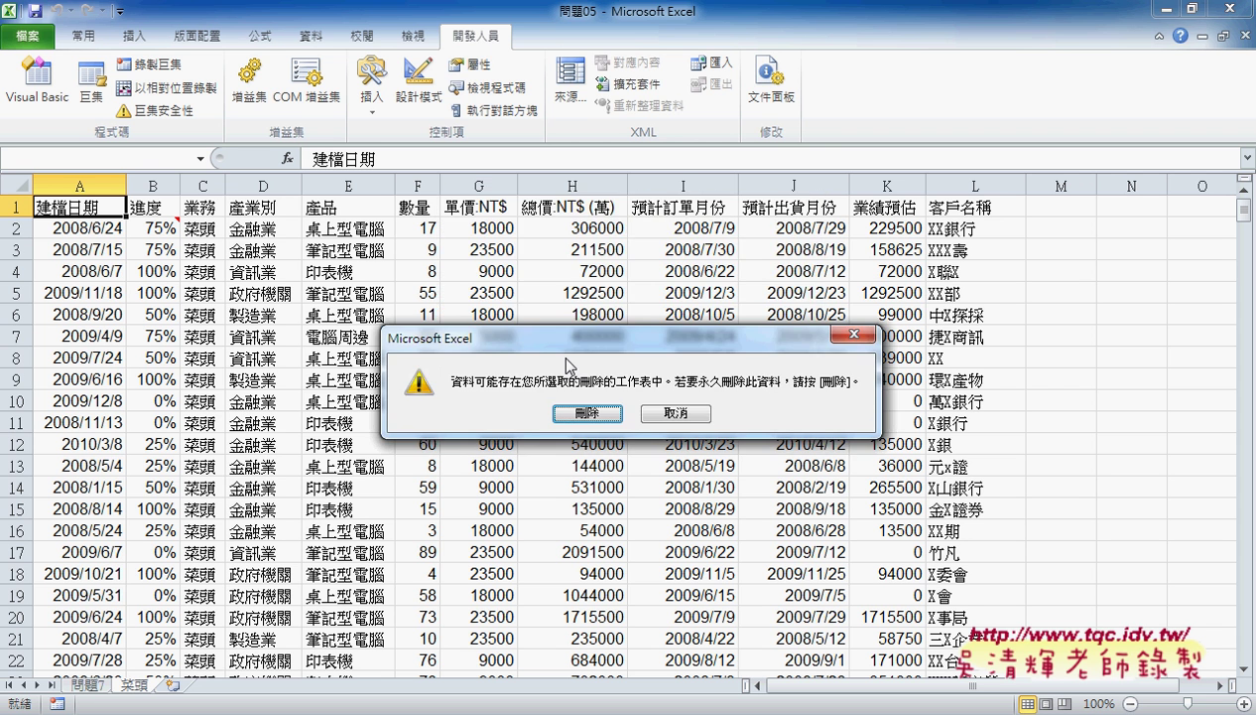
{"action": "left_click", "coordinate": [587, 413]}
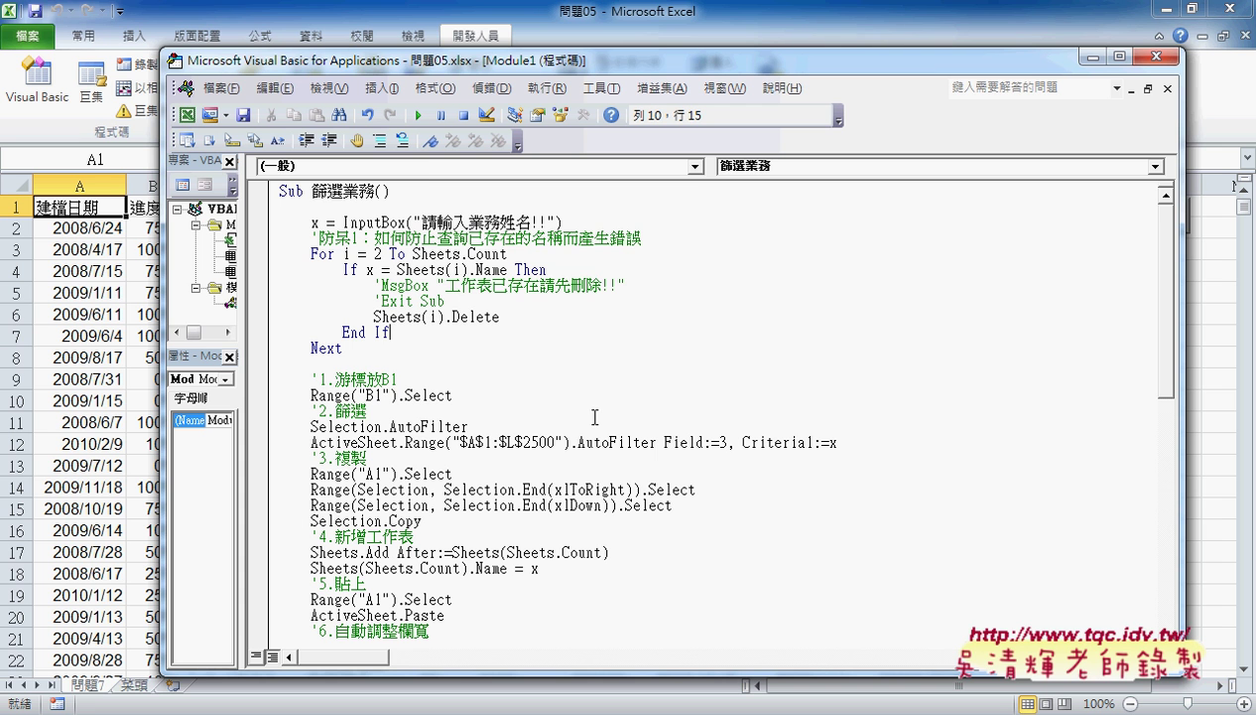
Step: Insert Application.DisplayAlerts = False above Sheets(i).Delete
{"action": "left_click", "coordinate": [511, 297]}
{"action": "key", "text": "Return"}
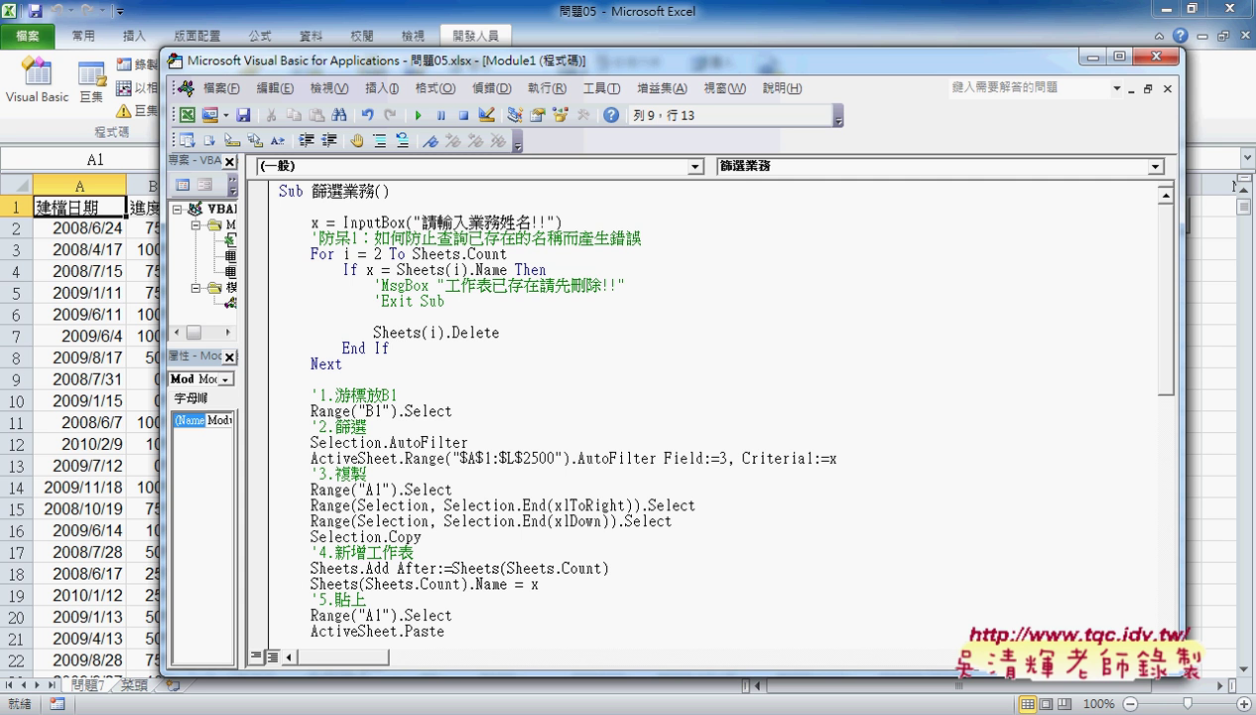
{"action": "type", "text": "a"}
{"action": "type", "text": "pplic"}
{"action": "type", "text": "ation"}
{"action": "type", "text": "."}
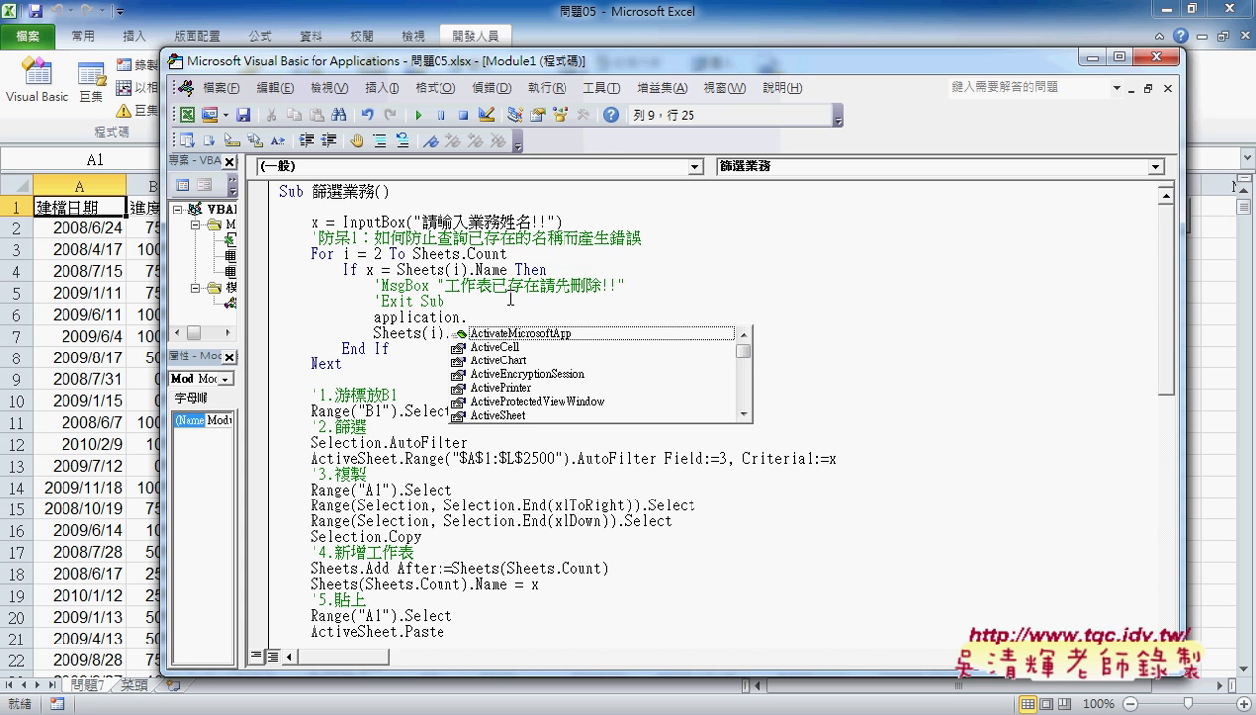
{"action": "type", "text": "D"}
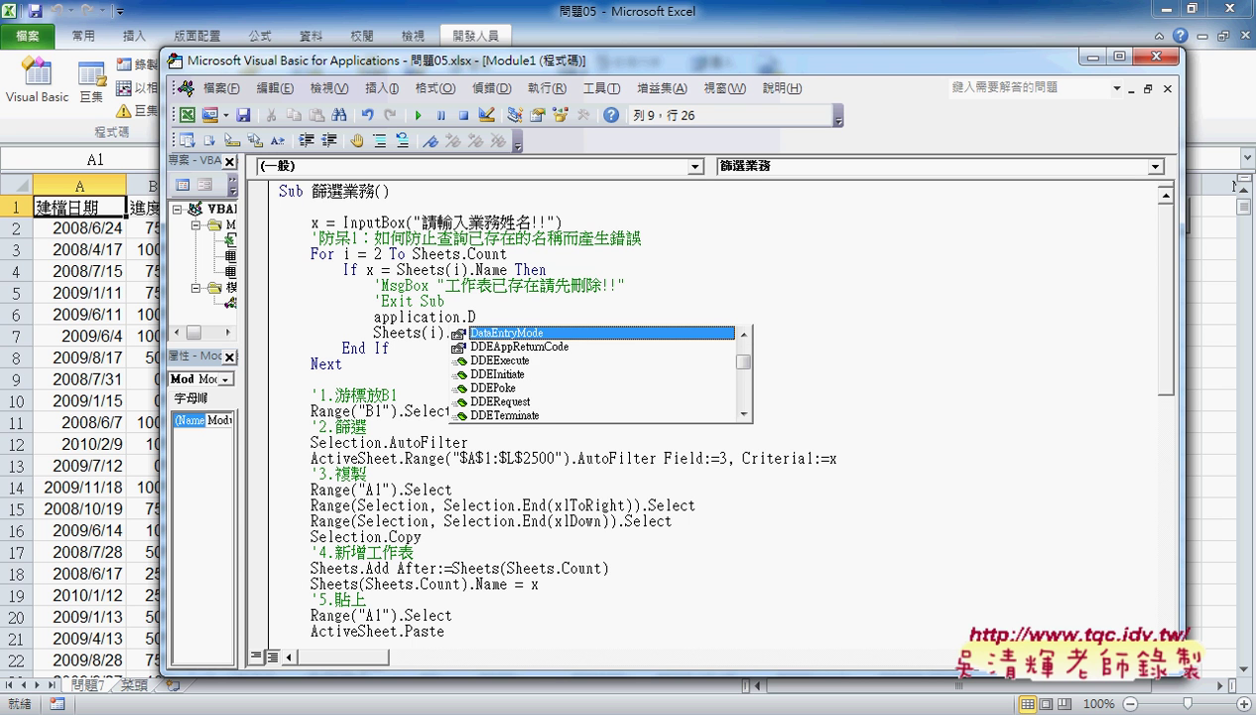
{"action": "type", "text": "is"}
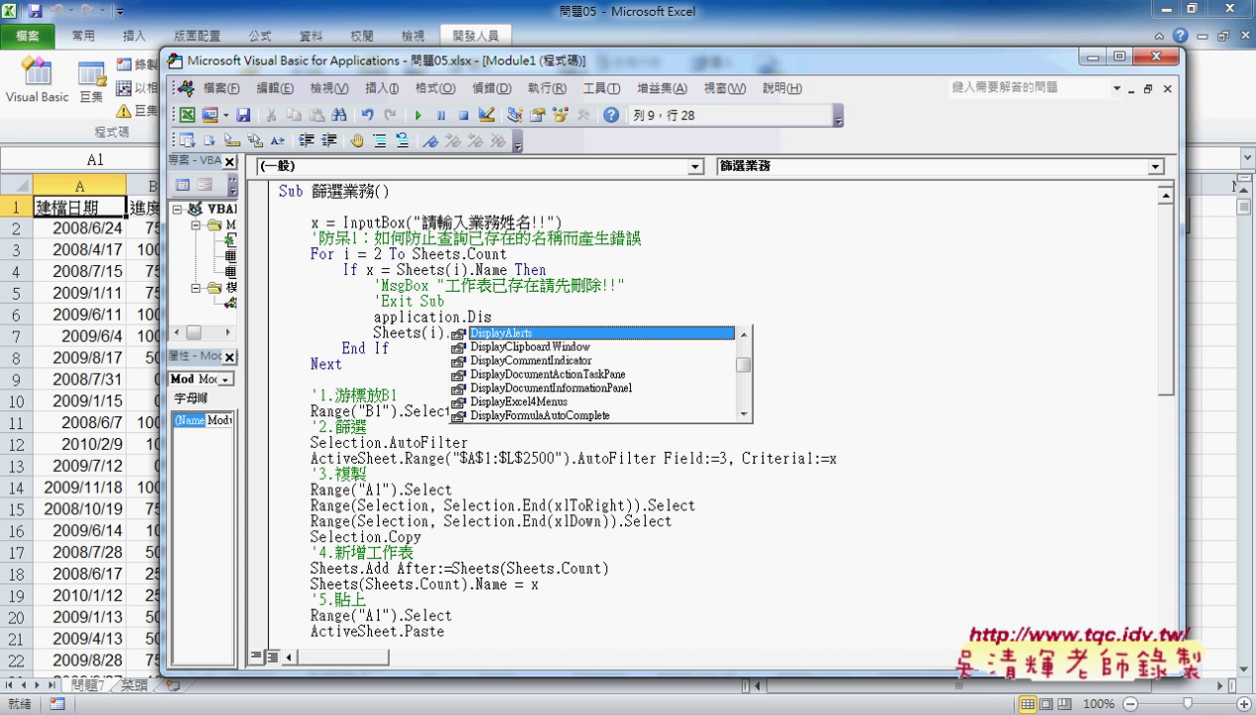
{"action": "key", "text": "space"}
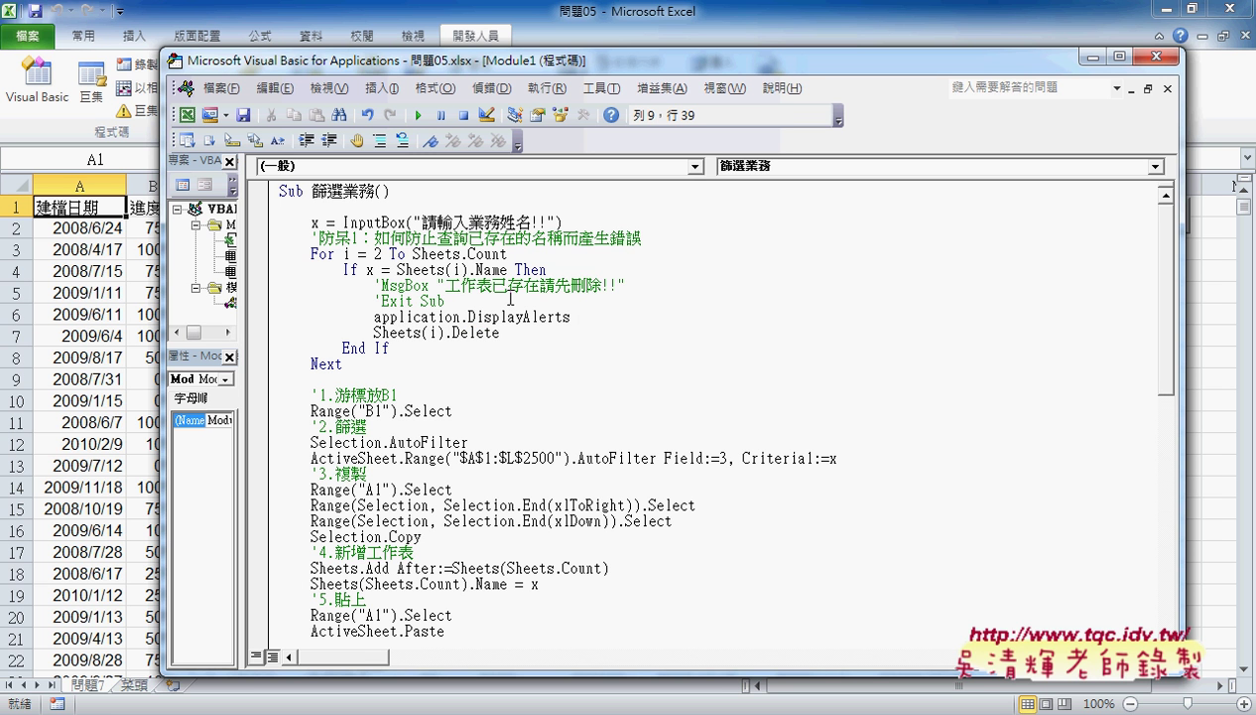
{"action": "type", "text": "="}
{"action": "key", "text": "space"}
Step: Add Application.DisplayAlerts = True below Sheets(i).Delete by copying the previous line
{"action": "left_click_drag", "start_coordinate": [374, 317], "coordinate": [586, 315]}
{"action": "key", "text": "ctrl+c"}
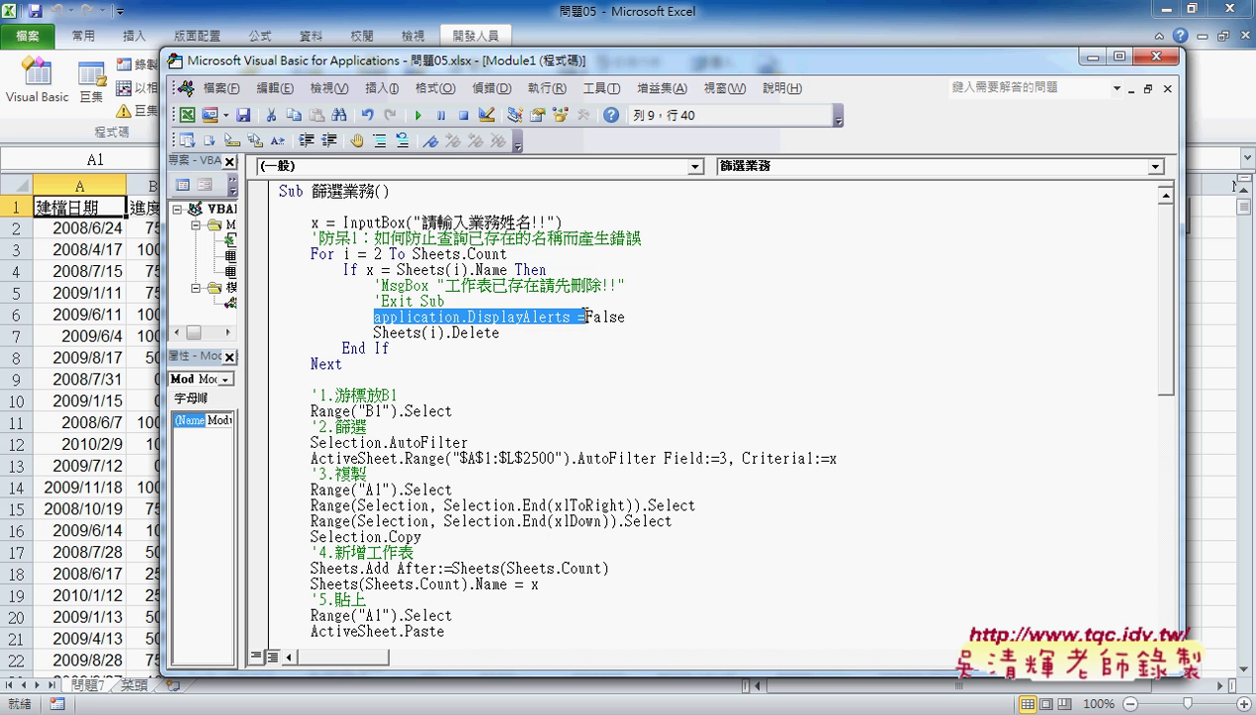
{"action": "left_click", "coordinate": [501, 333]}
{"action": "key", "text": "Return"}
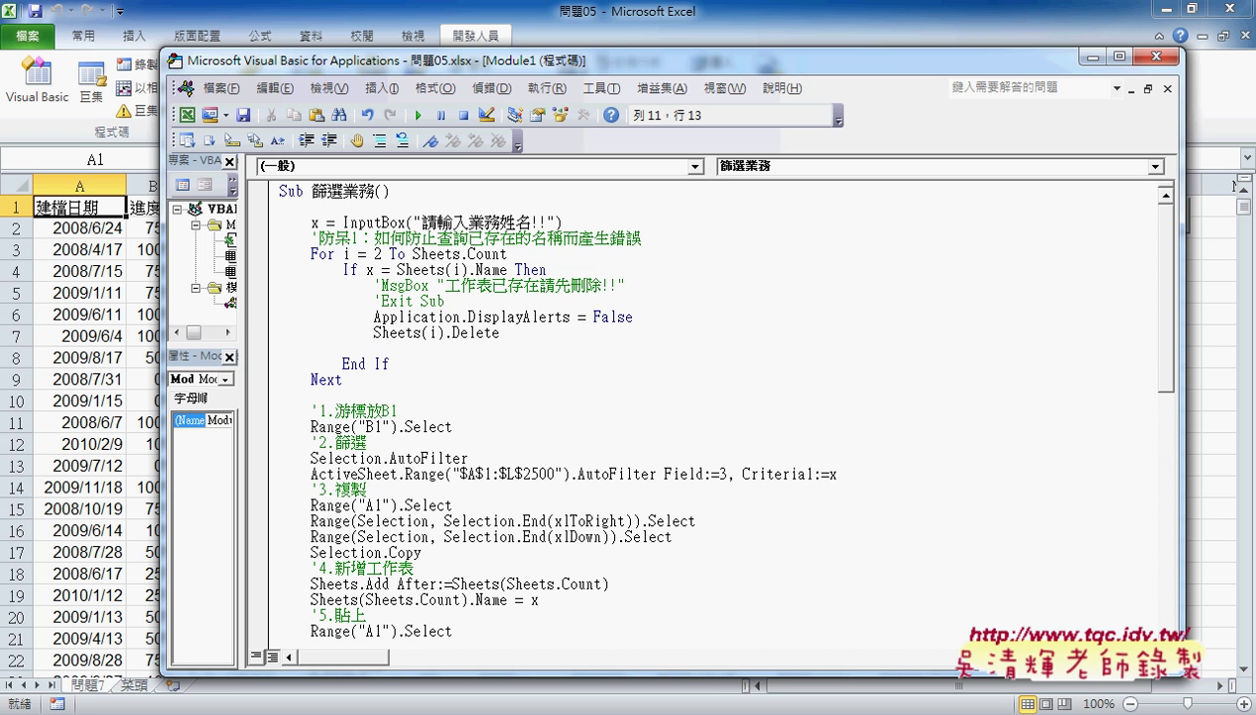
{"action": "key", "text": "ctrl+v"}
{"action": "key", "text": "BackSpace"}
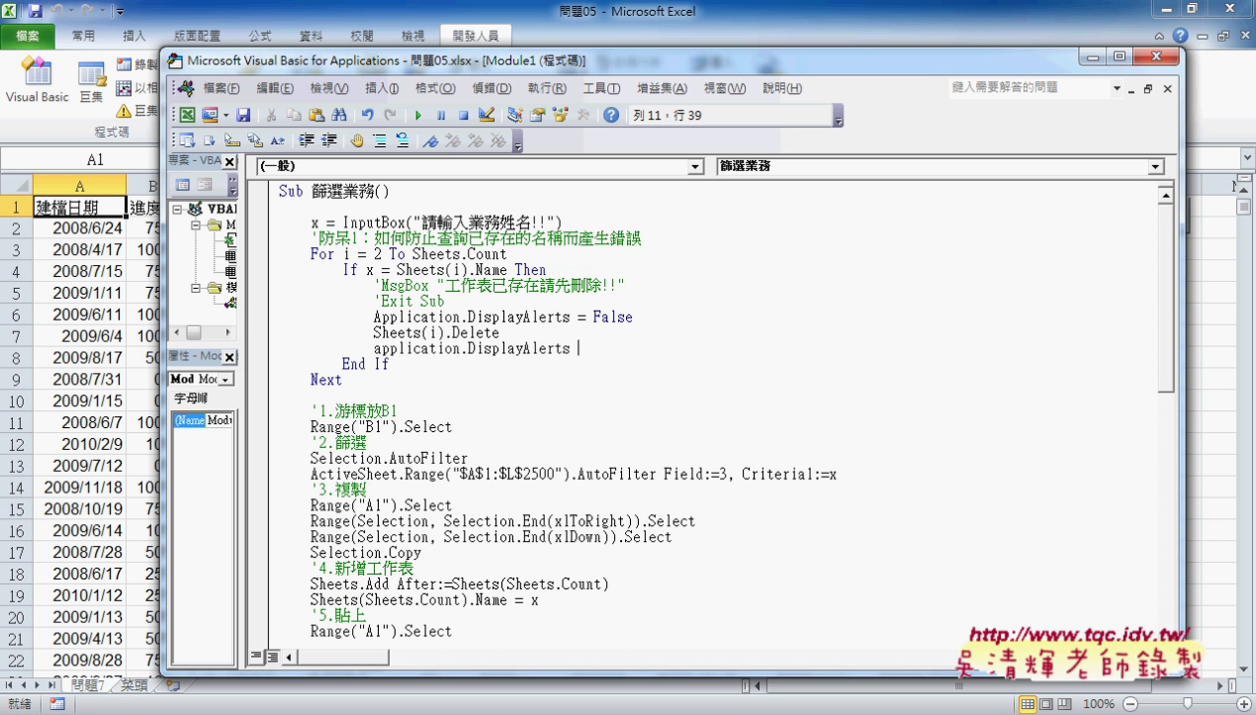
{"action": "type", "text": "=True"}
Step: Rerun 篩選業務 for 菜頭 with no deletion prompt, then return to the Excel worksheet
{"action": "left_click", "coordinate": [418, 116]}
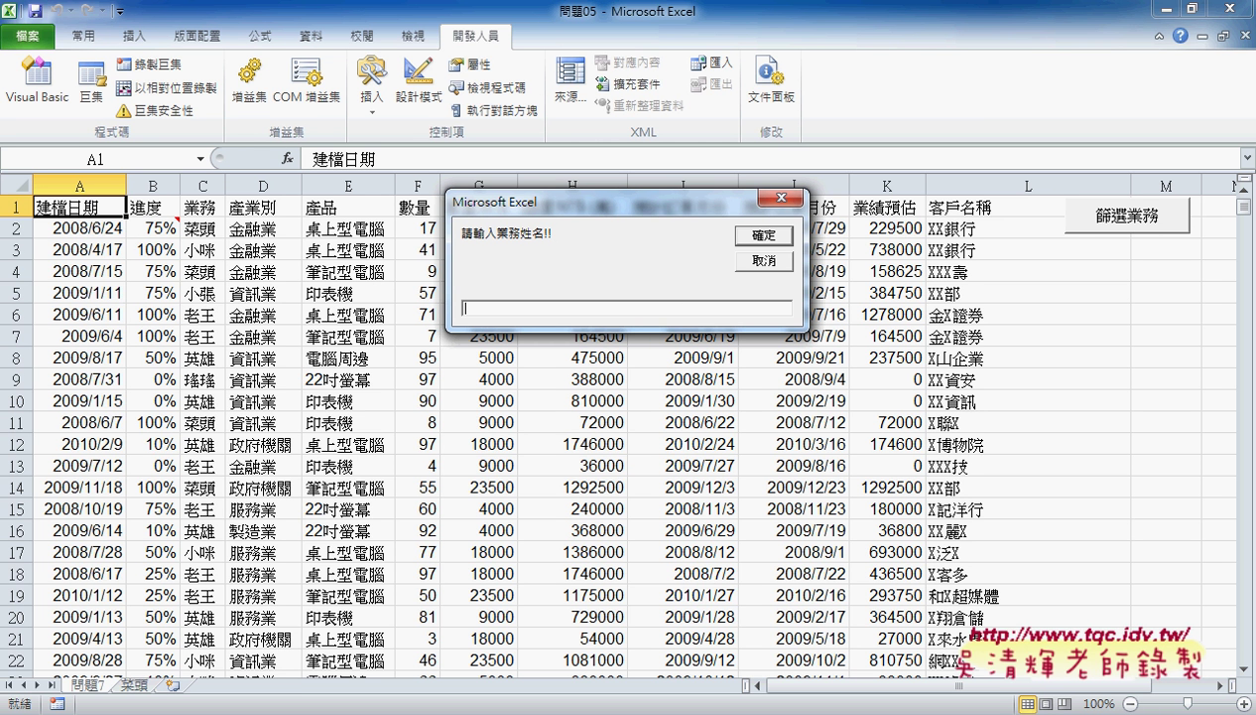
{"action": "type", "text": "菜頭"}
{"action": "key", "text": "Return"}
{"action": "left_click", "coordinate": [762, 239]}
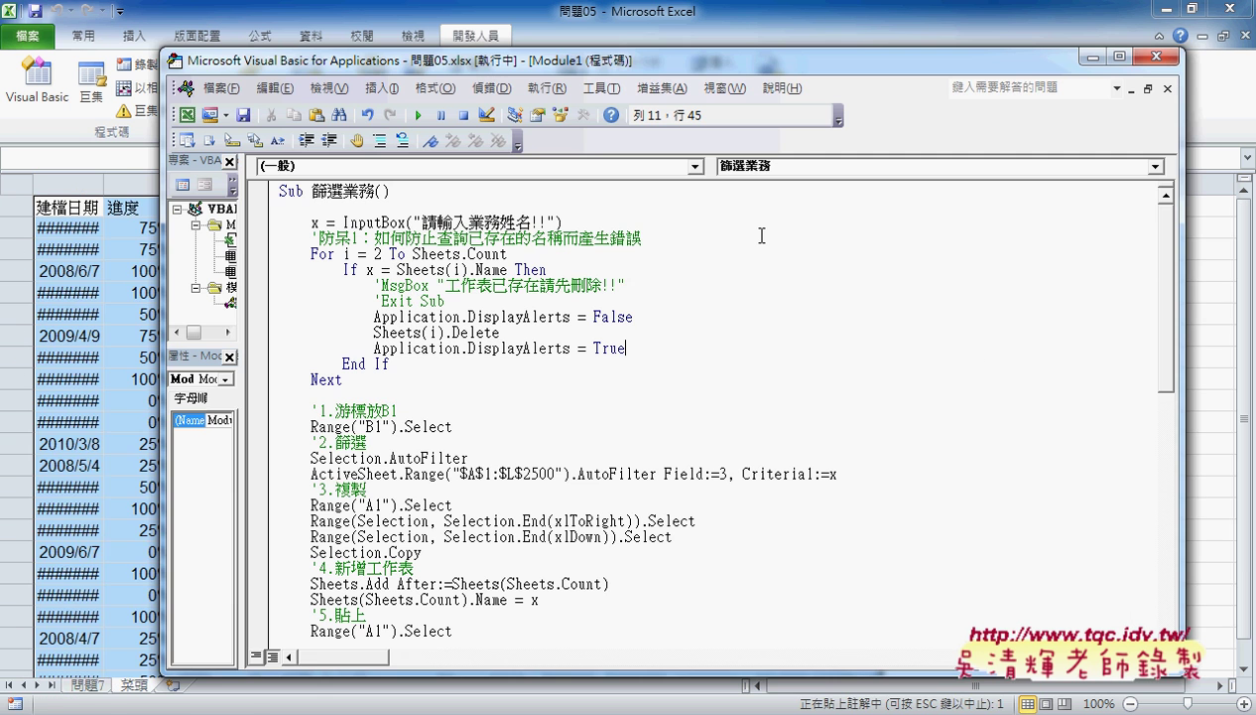
{"action": "left_click", "coordinate": [772, 12]}
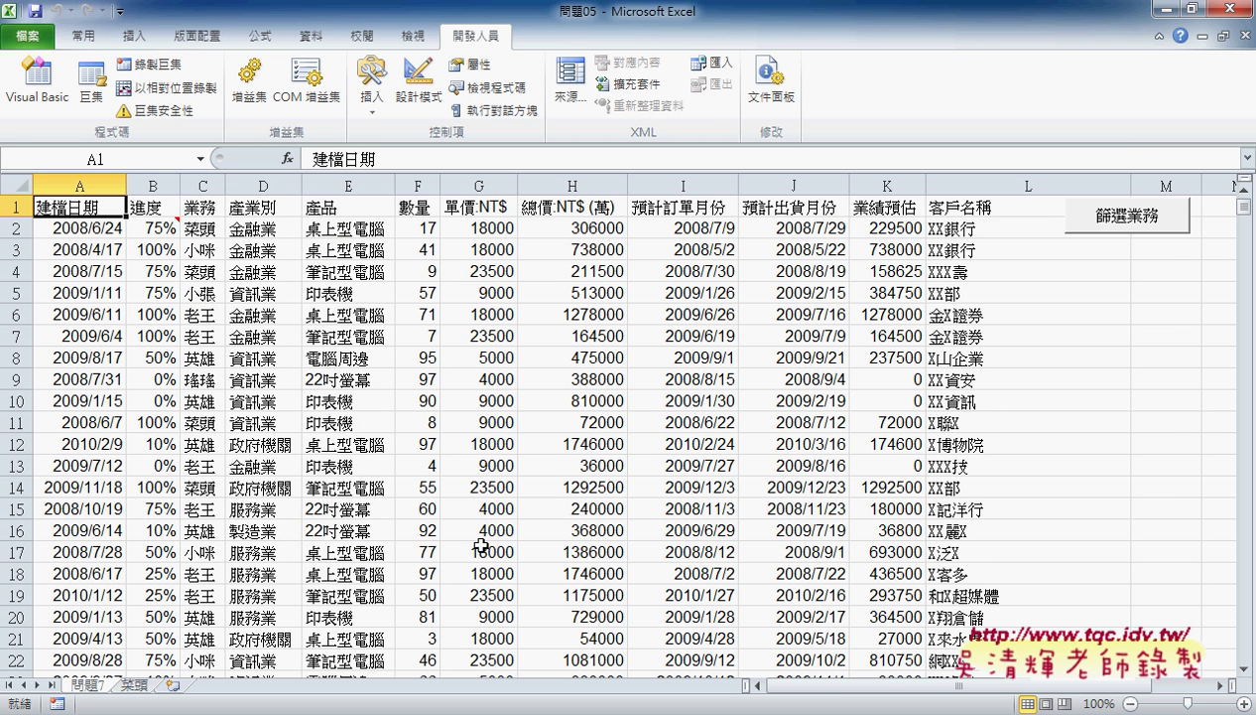
Step: Set the 篩選業務 button to 大小位置隨儲存格而變 (move and size with cells) in 控制項格式
{"action": "right_click", "coordinate": [1093, 230]}
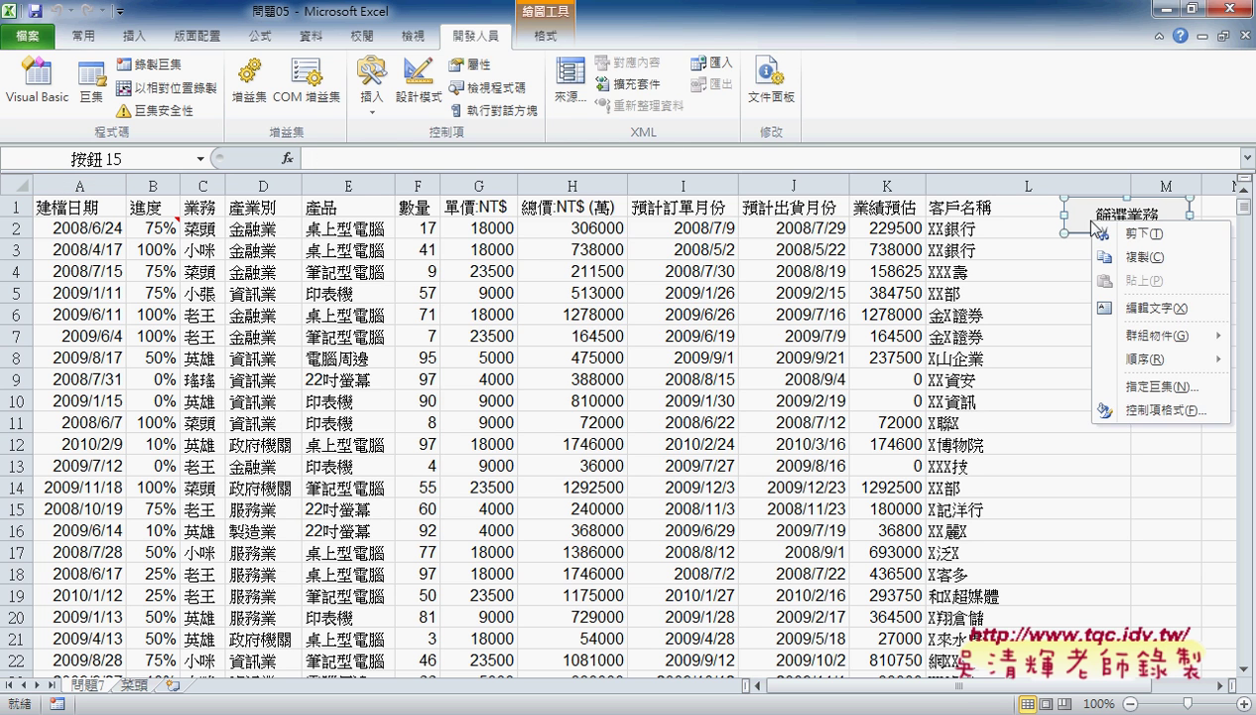
{"action": "left_click", "coordinate": [1121, 409]}
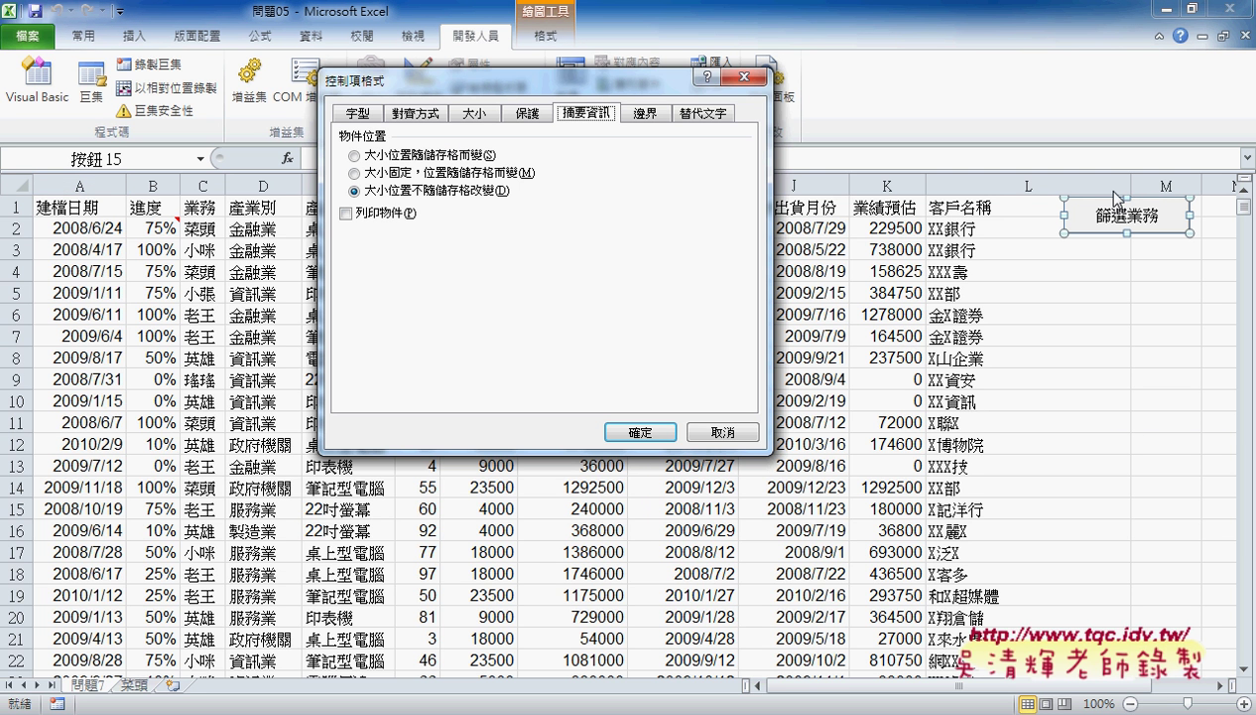
{"action": "left_click", "coordinate": [459, 155]}
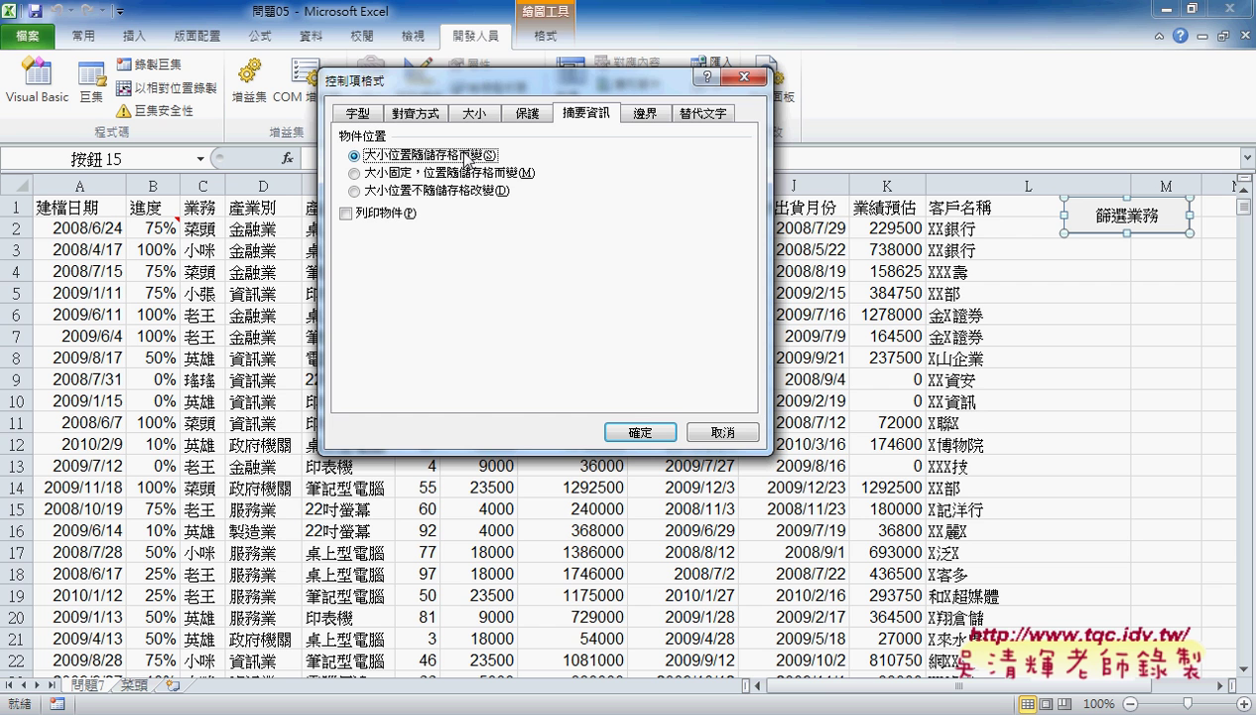
{"action": "left_click", "coordinate": [641, 427]}
{"action": "left_click", "coordinate": [1037, 379]}
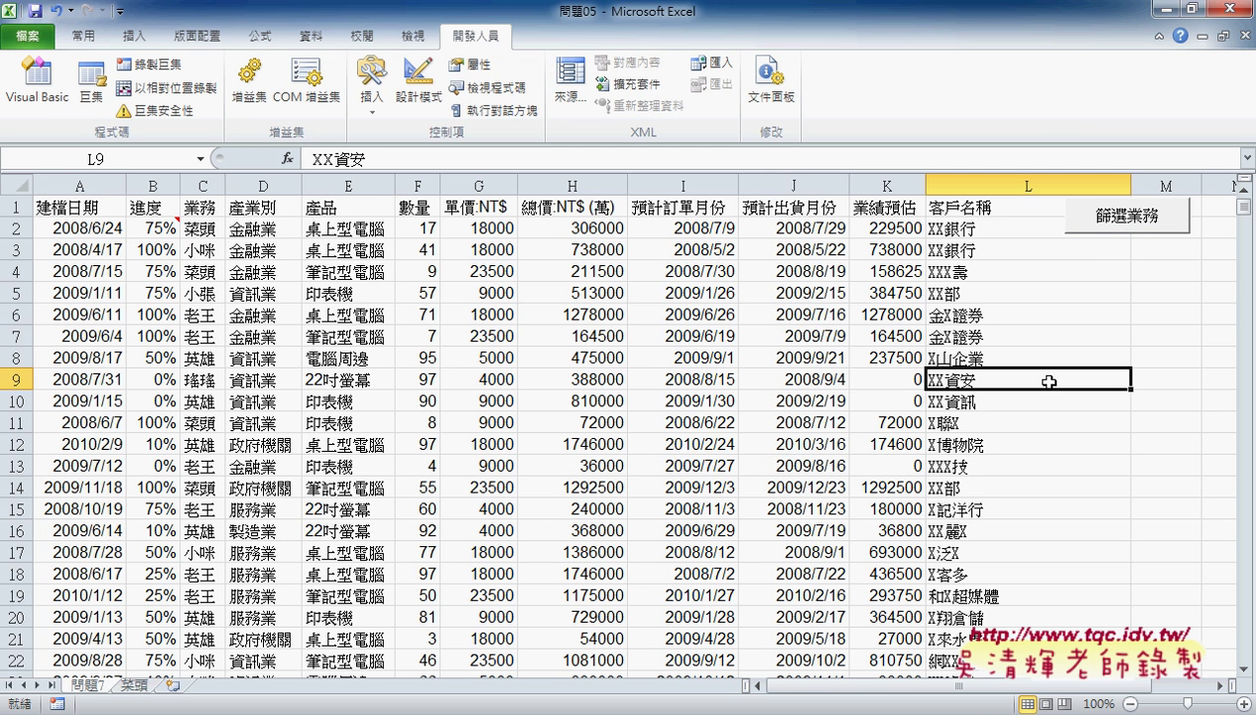
Step: Run 篩選業務 for 老王 to create a new 老王 sheet
{"action": "left_click", "coordinate": [1101, 226]}
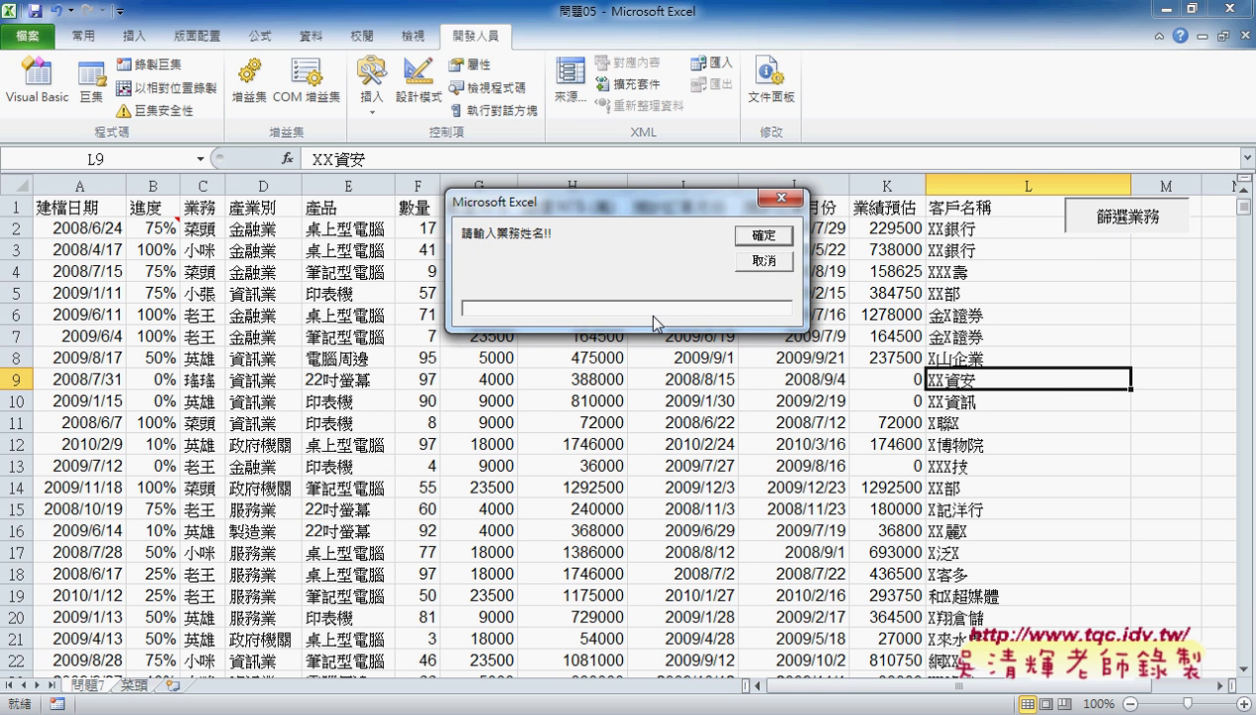
{"action": "type", "text": "老王"}
{"action": "key", "text": "Return"}
{"action": "left_click", "coordinate": [756, 236]}
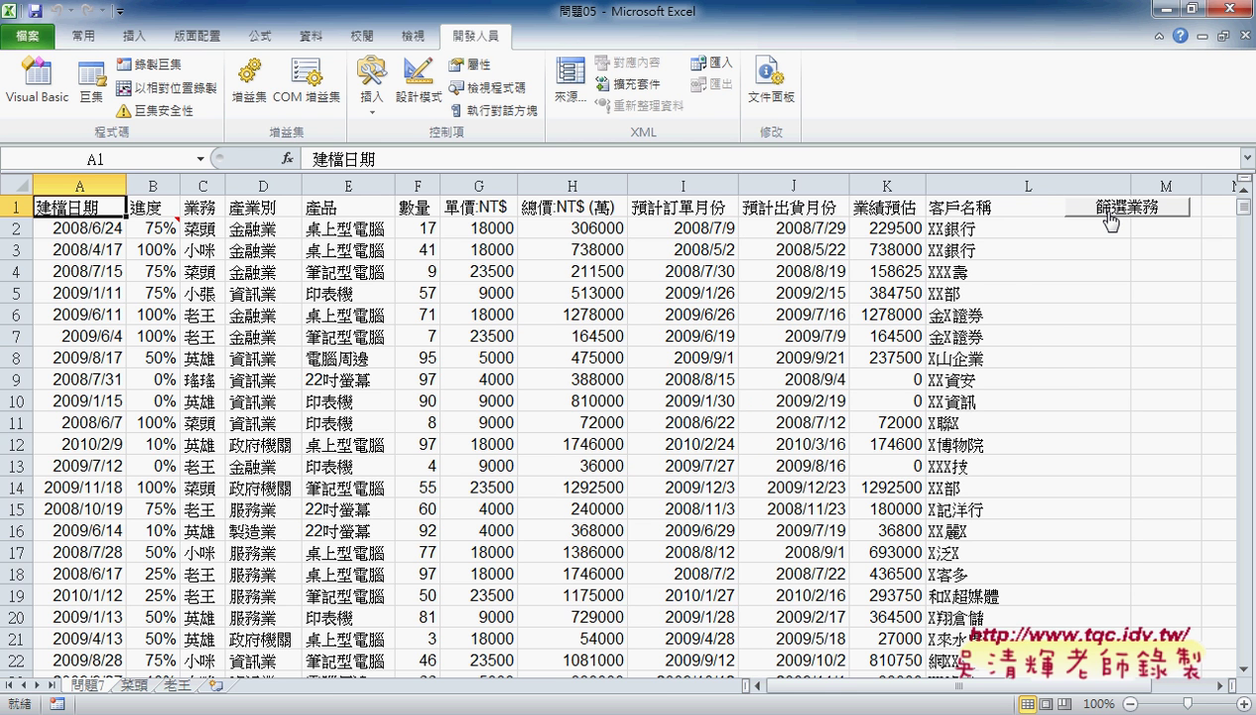
{"action": "right_click", "coordinate": [1111, 220]}
{"action": "key", "text": "Escape"}
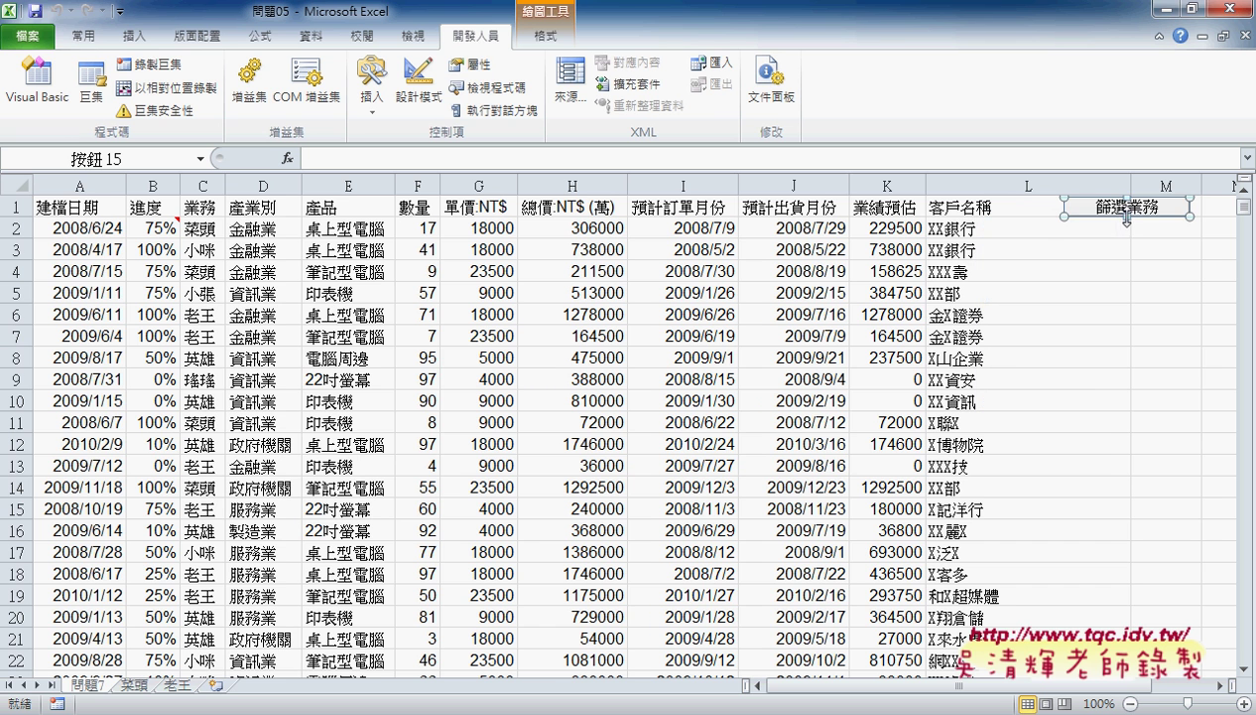
{"action": "left_click_drag", "start_coordinate": [1128, 218], "coordinate": [1127, 237]}
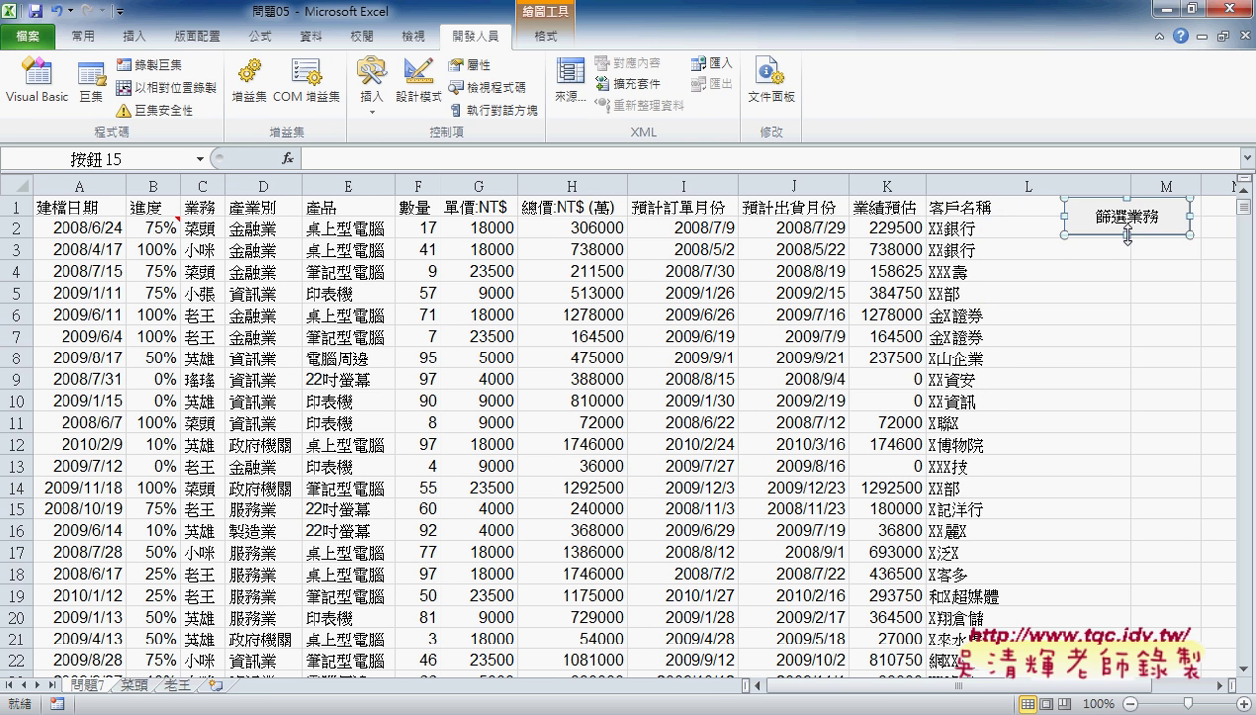
{"action": "left_click_drag", "start_coordinate": [1154, 204], "coordinate": [1149, 216]}
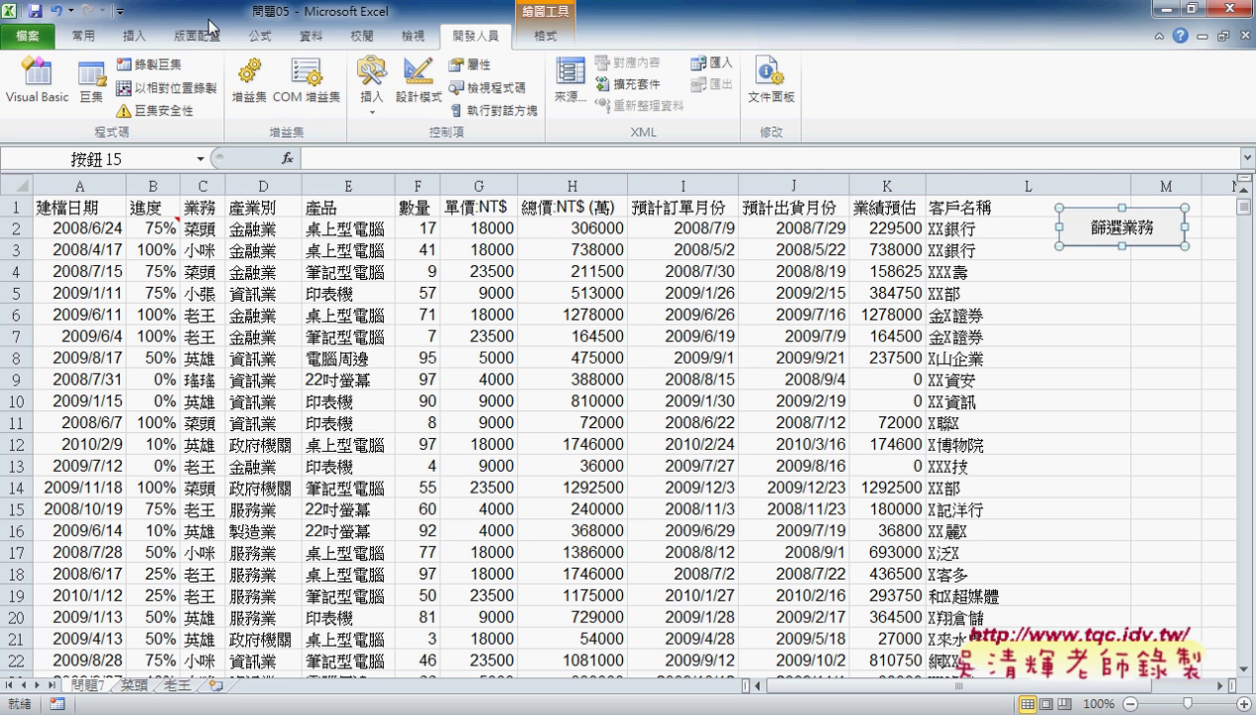
Step: Open the button's 控制項格式 dialog and look through its font and 摘要資訊 settings
{"action": "right_click", "coordinate": [1097, 230]}
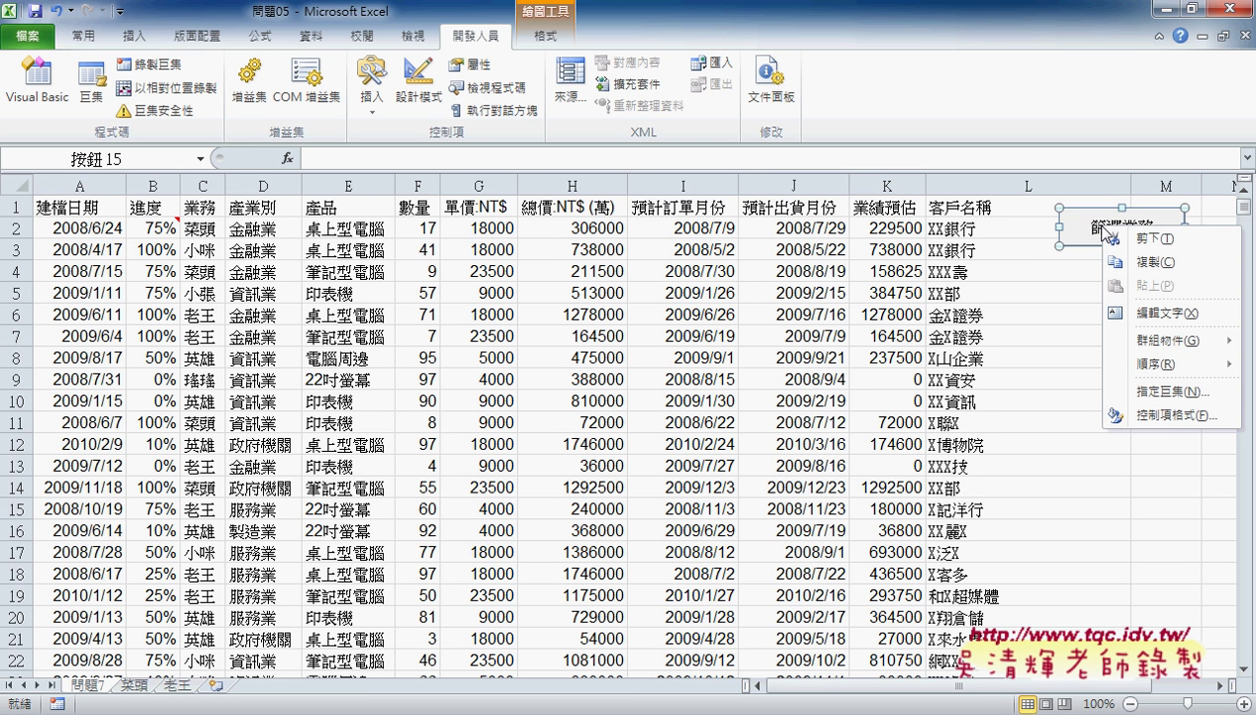
{"action": "left_click", "coordinate": [1171, 417]}
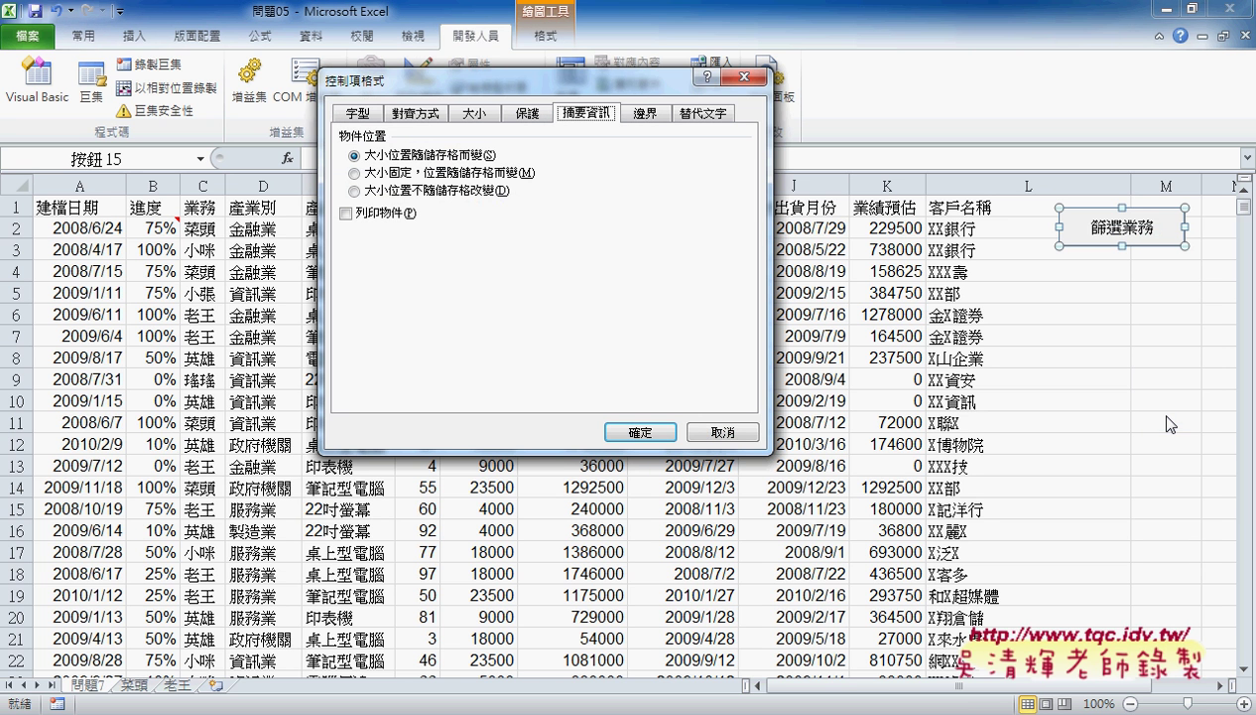
{"action": "left_click", "coordinate": [372, 114]}
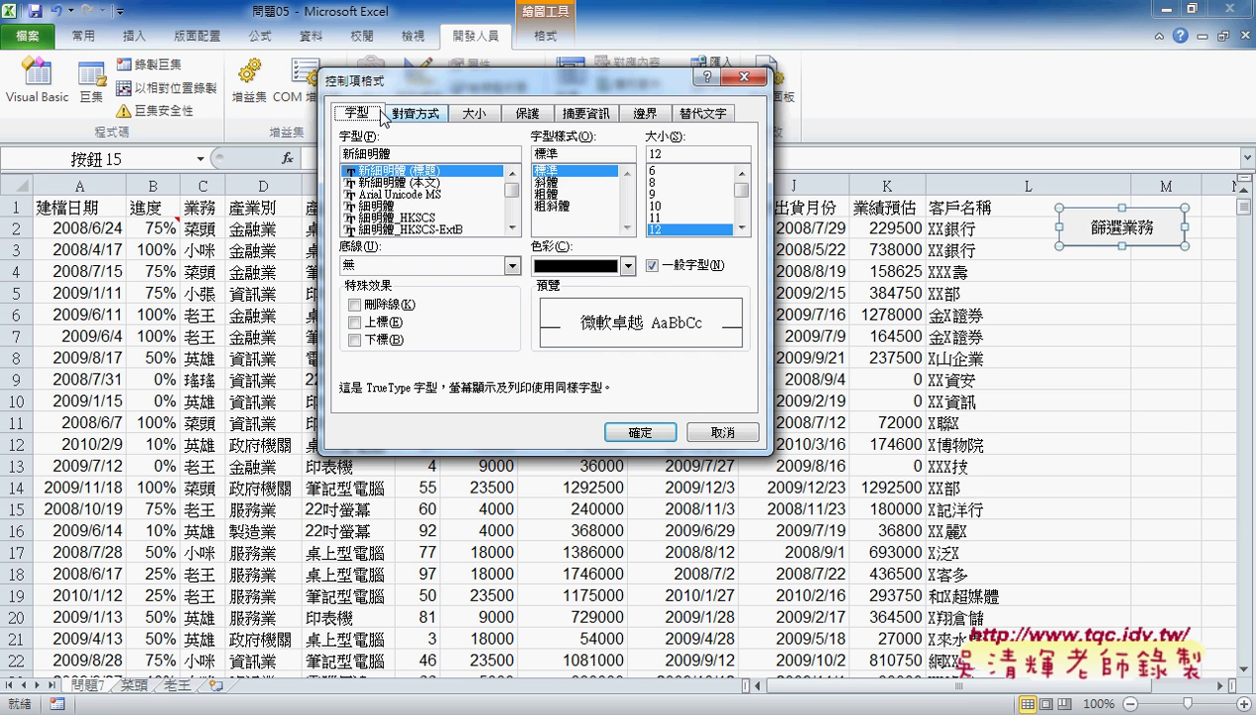
{"action": "left_click", "coordinate": [608, 118]}
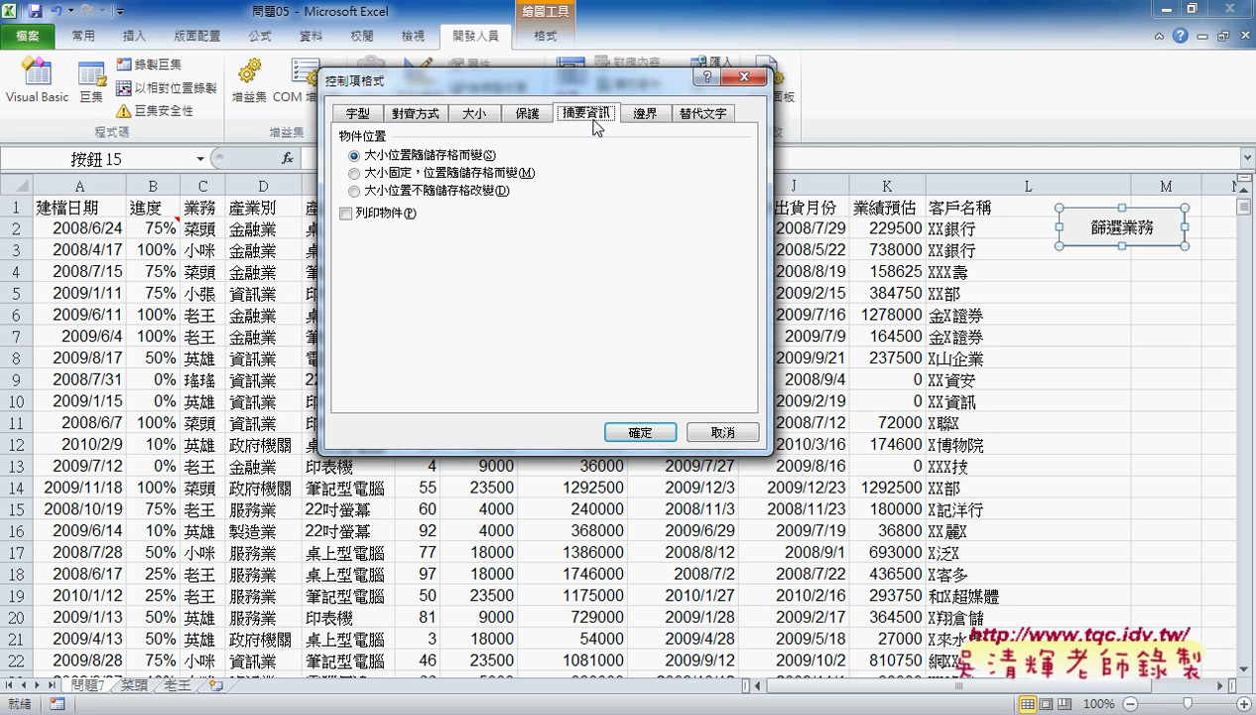
{"action": "left_click_drag", "start_coordinate": [585, 140], "coordinate": [602, 136]}
{"action": "left_click_drag", "start_coordinate": [509, 203], "coordinate": [433, 205]}
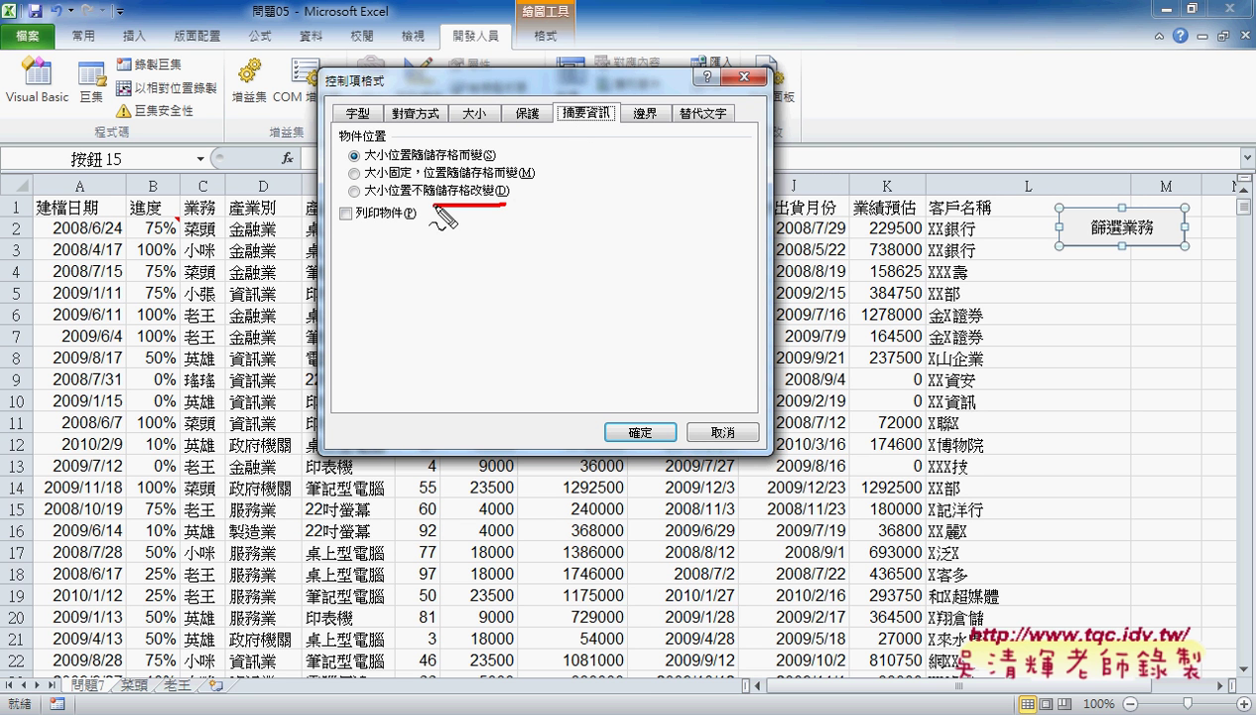
{"action": "left_click_drag", "start_coordinate": [493, 163], "coordinate": [366, 164]}
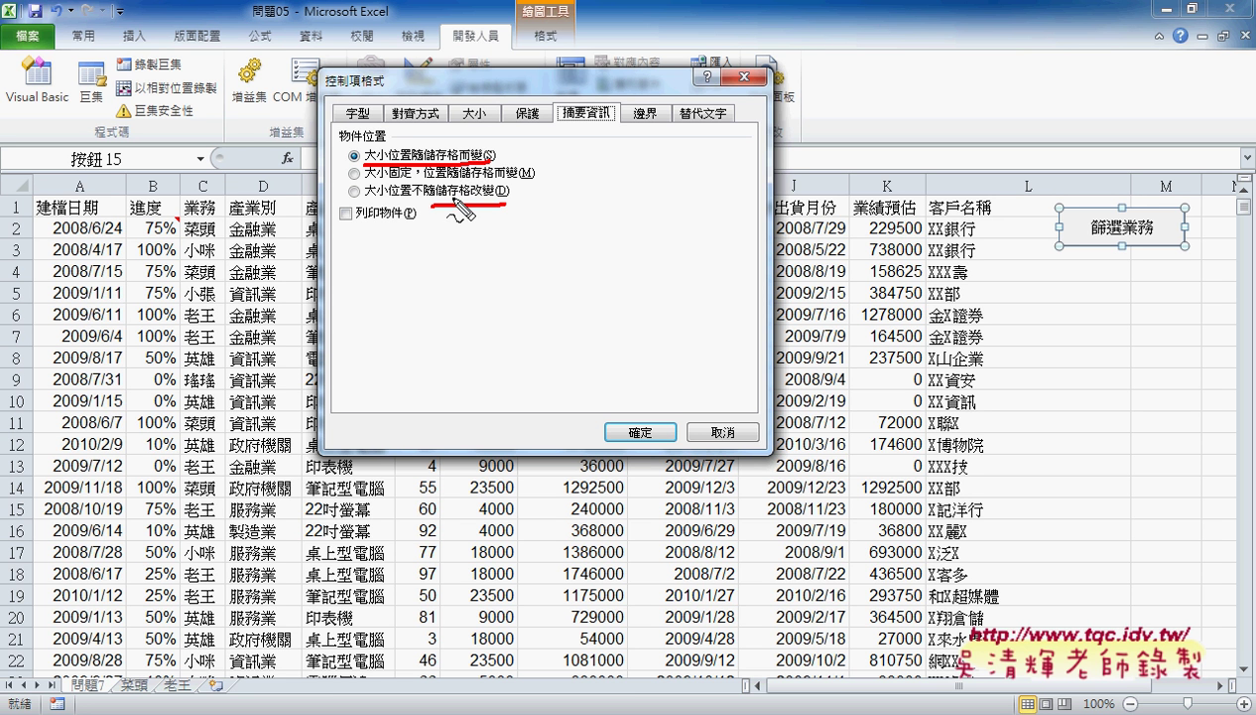
{"action": "mouse_move", "coordinate": [354, 201]}
{"action": "left_mouse_down"}
{"action": "mouse_move", "coordinate": [405, 212]}
{"action": "mouse_move", "coordinate": [518, 184]}
{"action": "mouse_move", "coordinate": [362, 203]}
{"action": "left_mouse_up"}
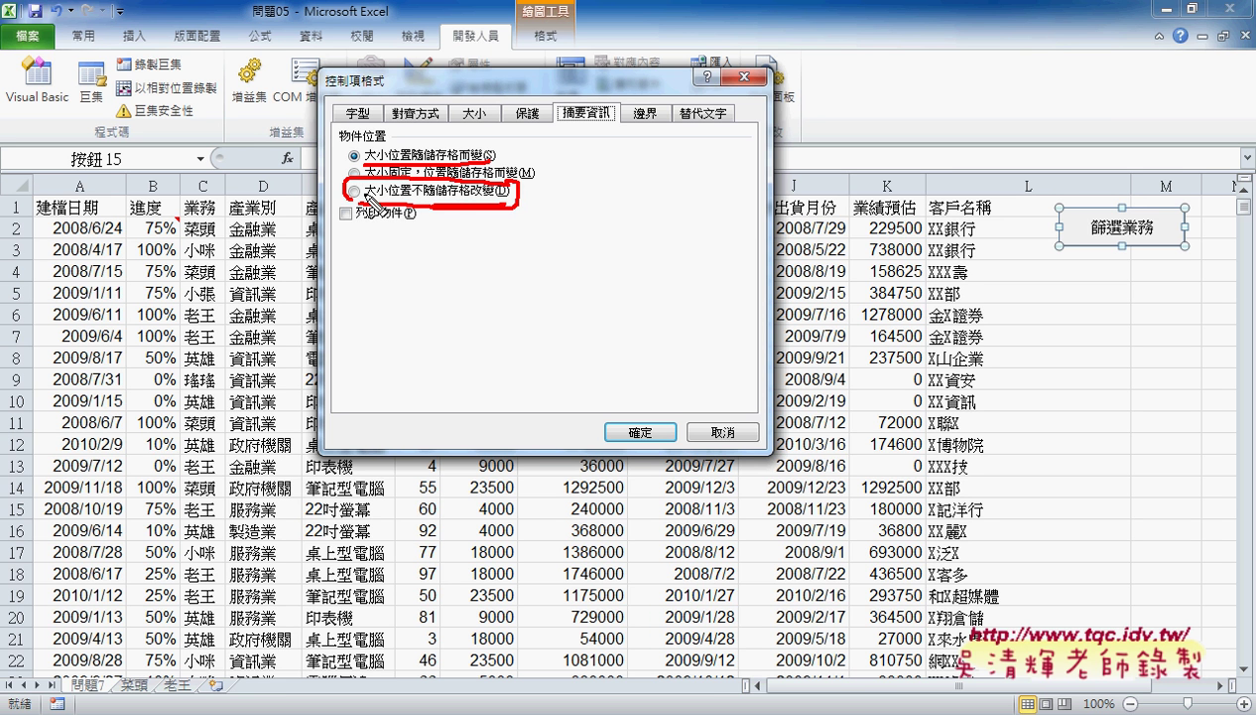
{"action": "key", "text": "Escape"}
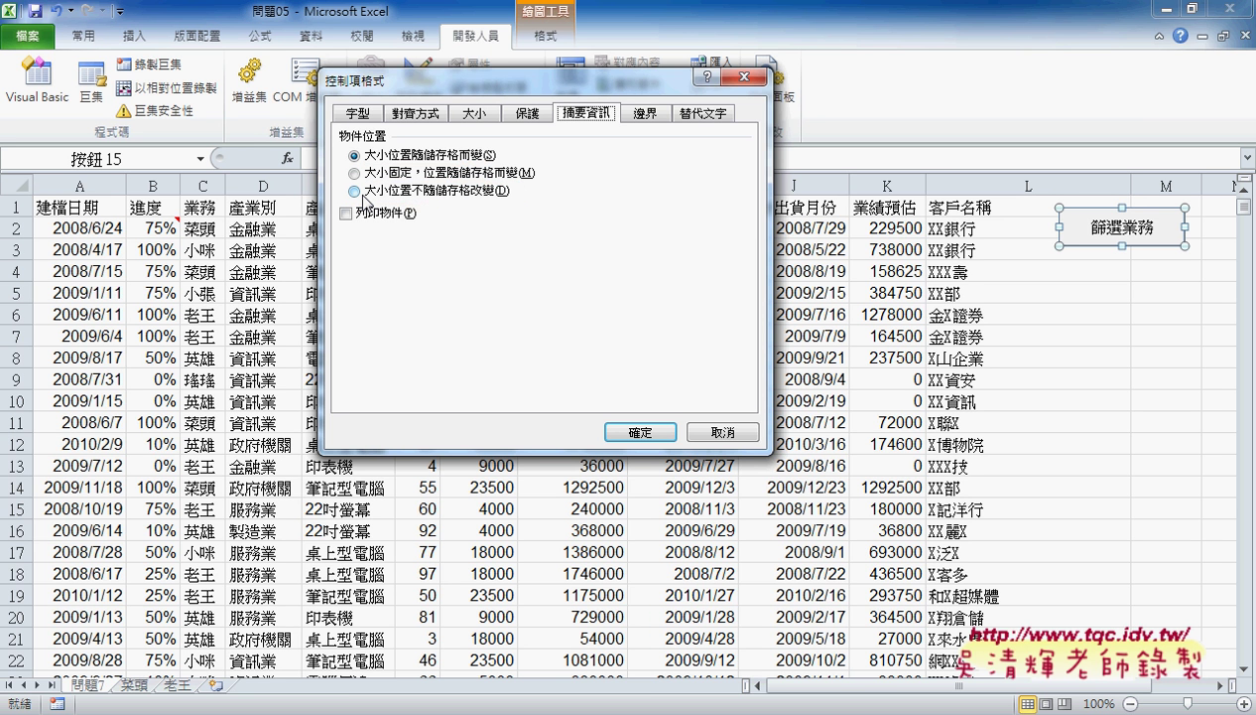
Step: Choose 大小位置不隨儲存格改變, apply with 確定, and run 篩選業務 from the button
{"action": "left_click", "coordinate": [355, 191]}
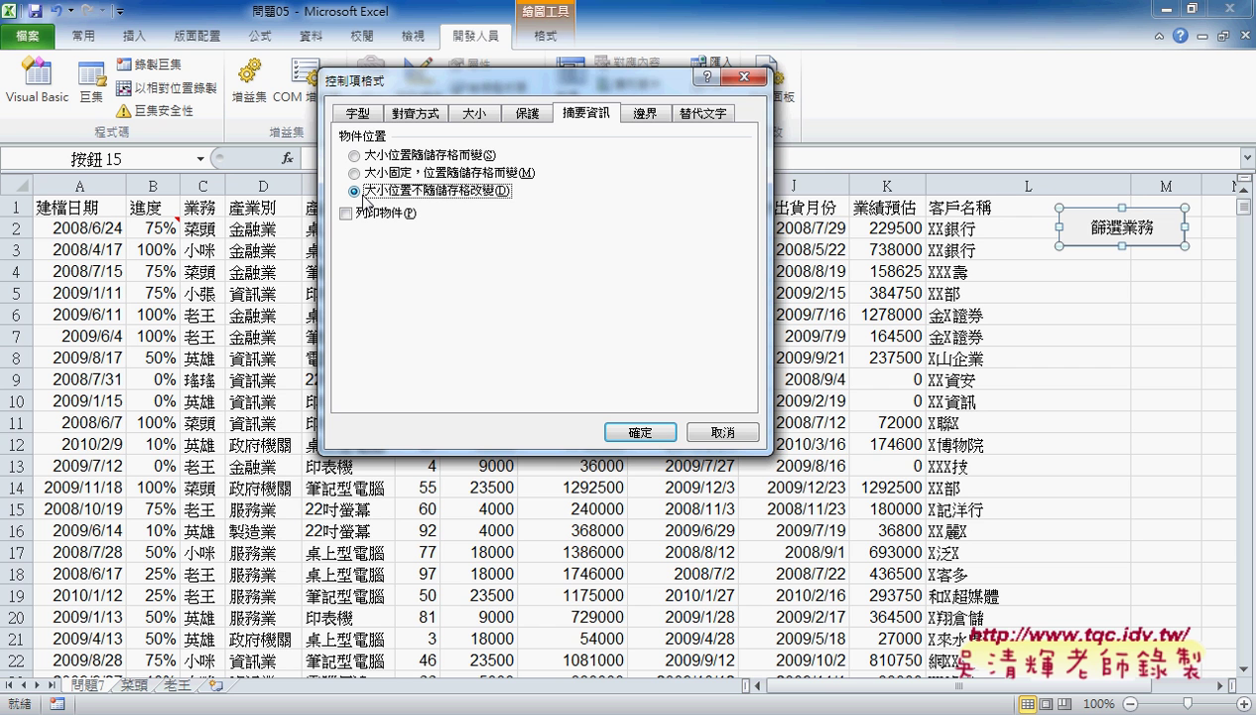
{"action": "left_click", "coordinate": [640, 432]}
{"action": "left_click", "coordinate": [1161, 335]}
{"action": "left_click", "coordinate": [1109, 239]}
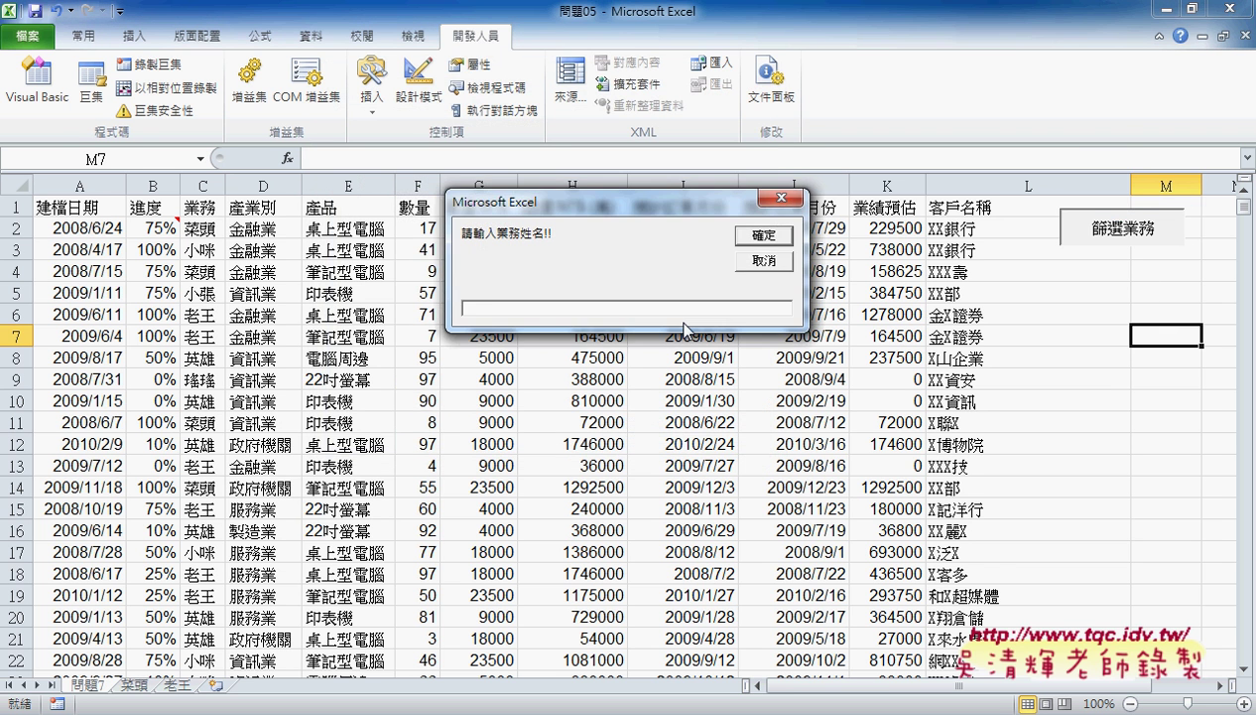
Step: Enter 老王 and confirm, replacing the 老王 sheet without a deletion warning
{"action": "type", "text": "老王"}
{"action": "key", "text": "Return"}
{"action": "left_click", "coordinate": [747, 241]}
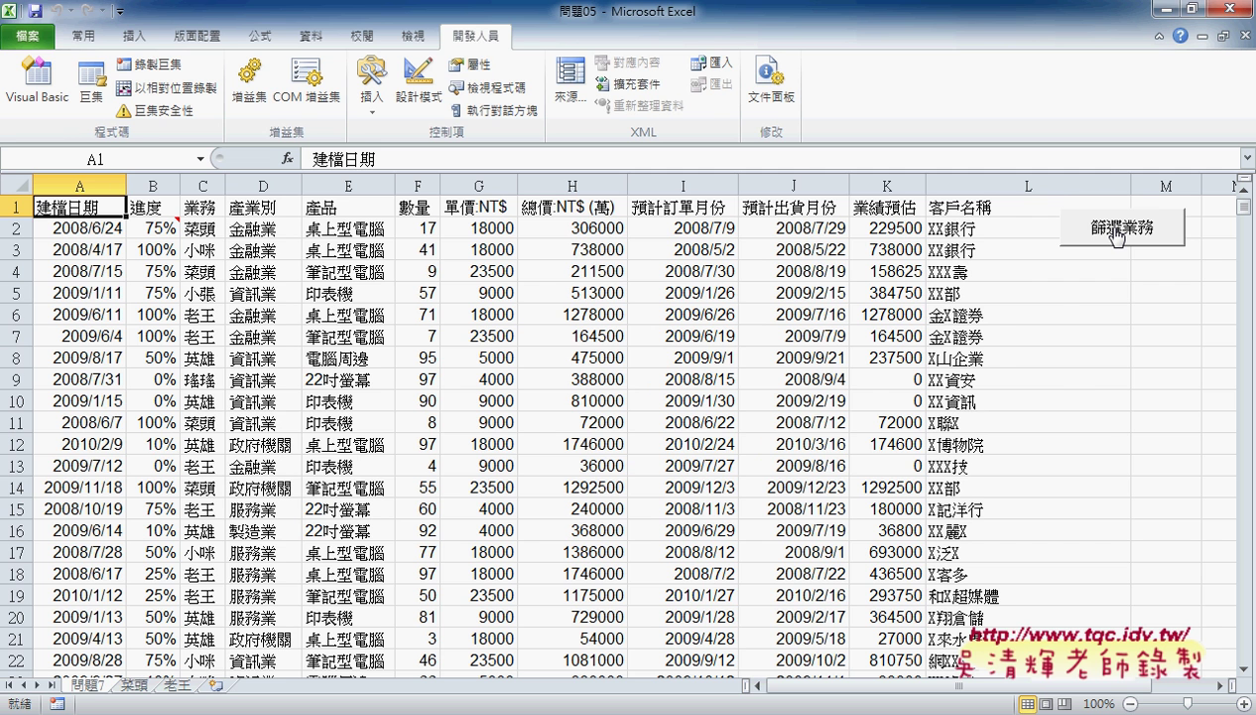
Step: Check the button still keeps size and position regardless of cells, cancel, and return to the VBA editor
{"action": "right_click", "coordinate": [1112, 230]}
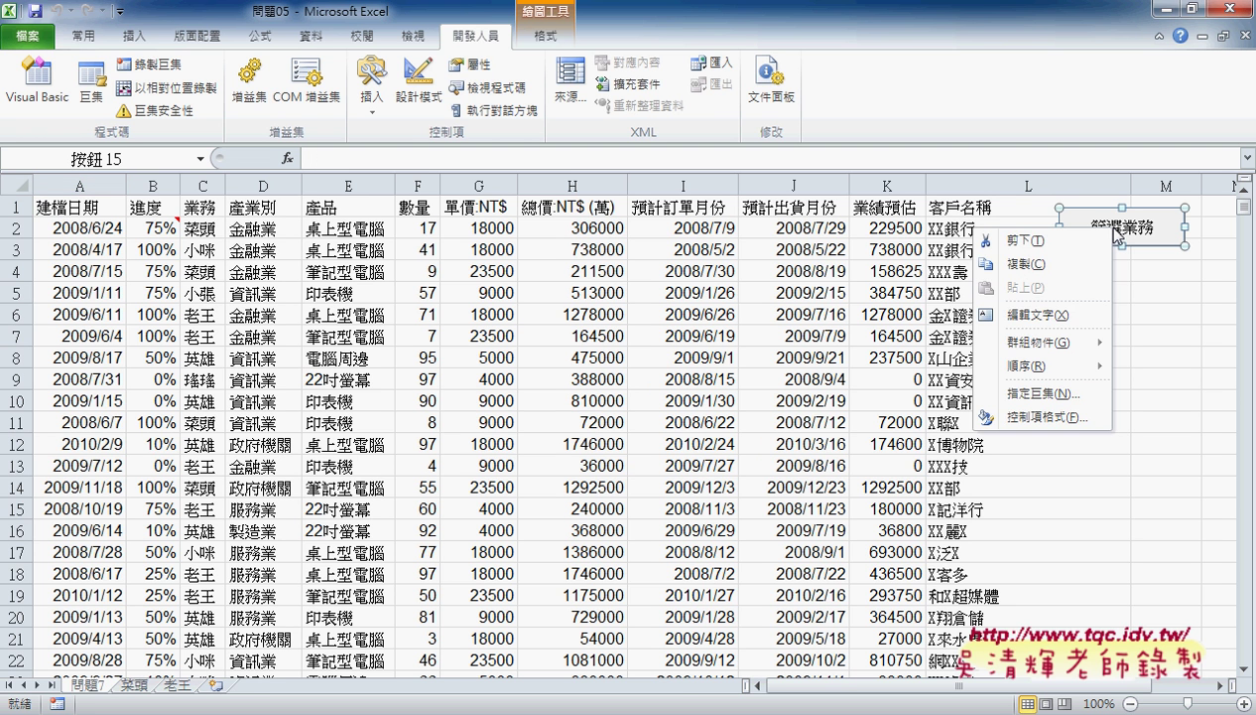
{"action": "left_click", "coordinate": [1076, 418]}
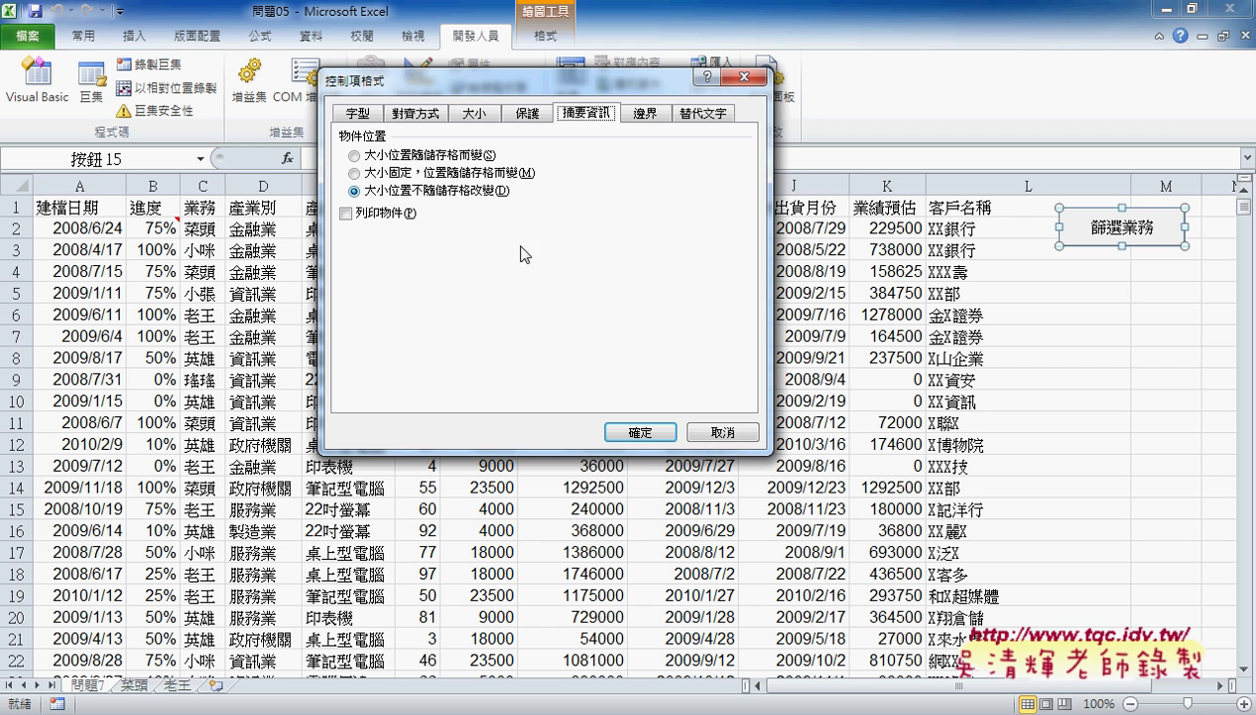
{"action": "left_click", "coordinate": [740, 434]}
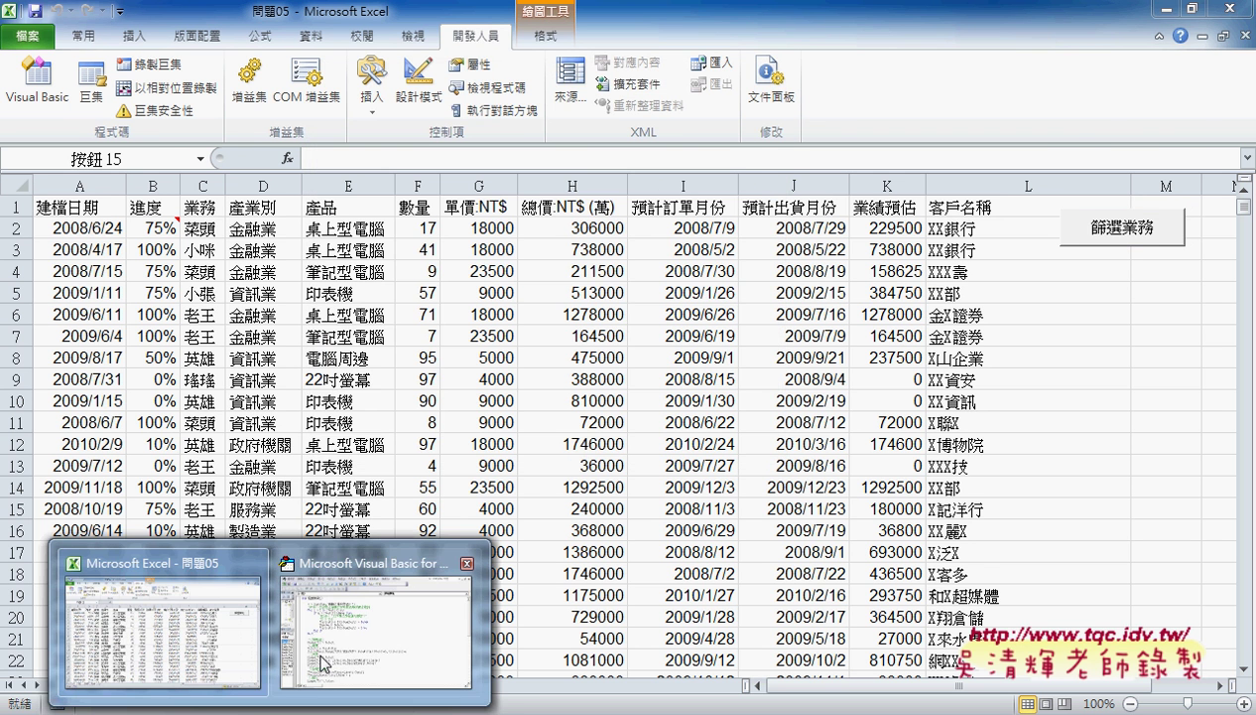
{"action": "left_click", "coordinate": [320, 657]}
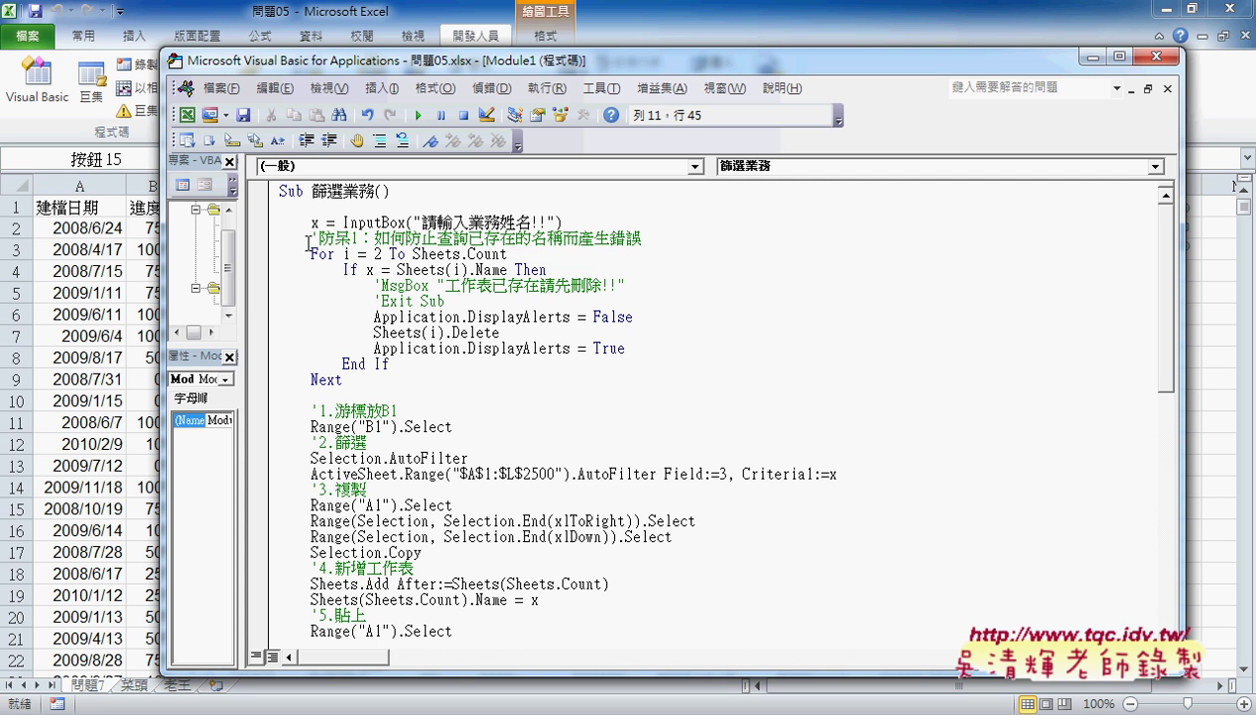
{"action": "mouse_move", "coordinate": [308, 242]}
{"action": "left_mouse_down"}
{"action": "mouse_move", "coordinate": [351, 238]}
{"action": "mouse_move", "coordinate": [330, 222]}
{"action": "mouse_move", "coordinate": [566, 222]}
{"action": "left_mouse_up"}
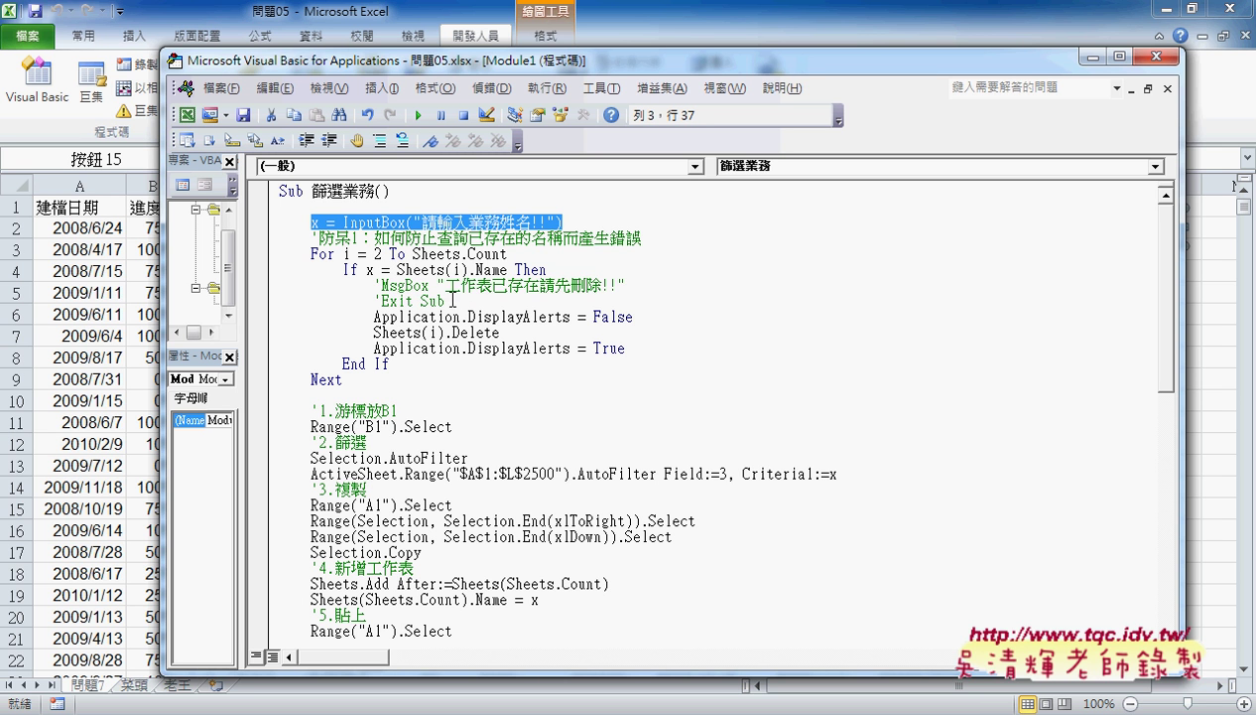
{"action": "left_click_drag", "start_coordinate": [445, 300], "coordinate": [276, 285]}
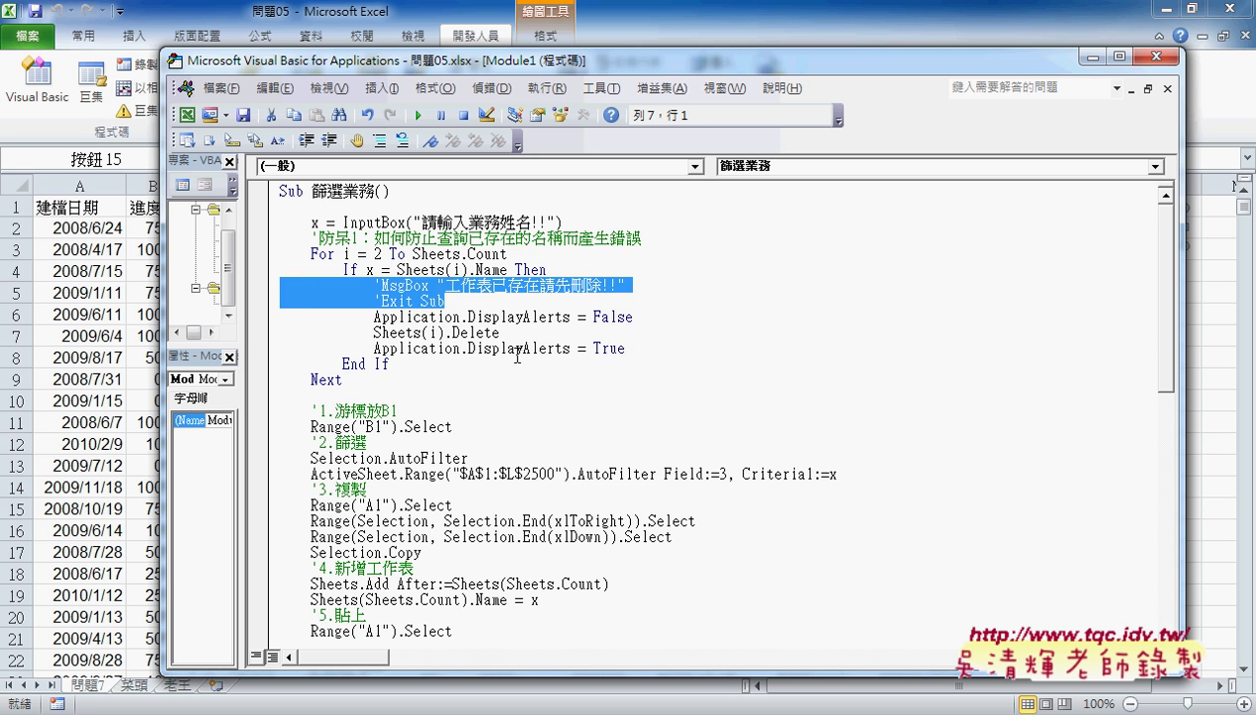
{"action": "mouse_move", "coordinate": [623, 347]}
{"action": "left_mouse_down"}
{"action": "mouse_move", "coordinate": [359, 348]}
{"action": "mouse_move", "coordinate": [373, 316]}
{"action": "left_mouse_up"}
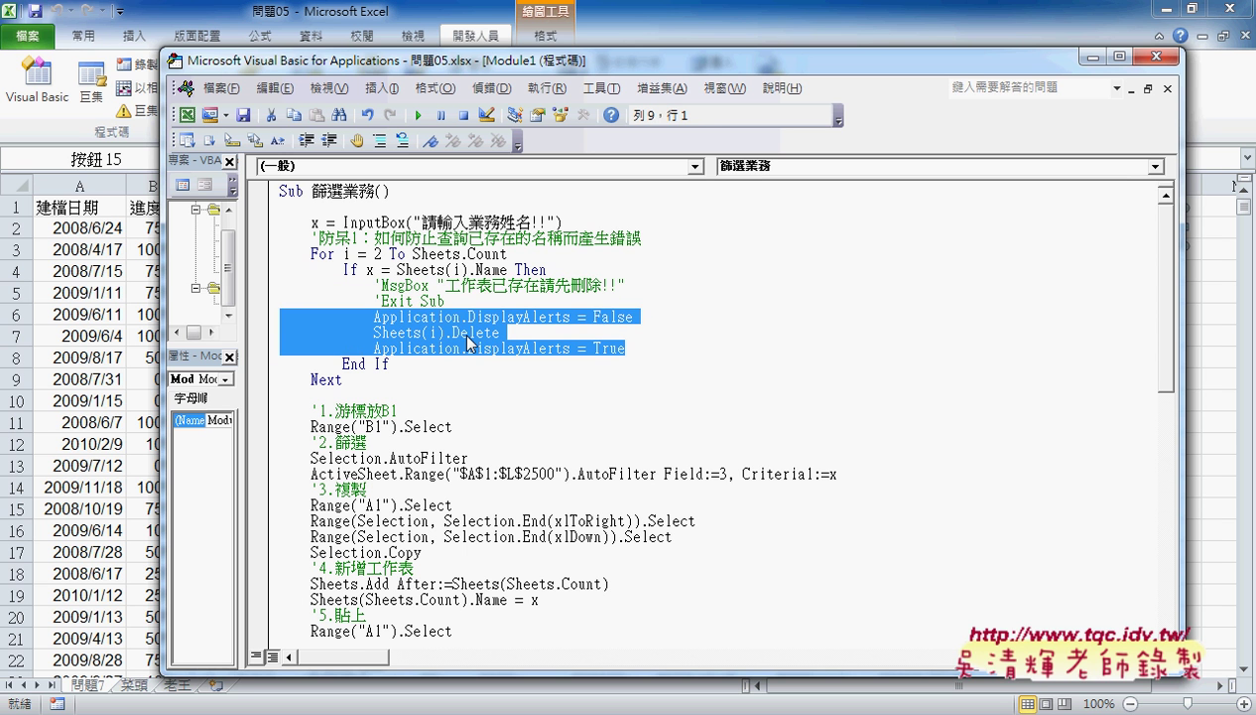
{"action": "left_click_drag", "start_coordinate": [499, 333], "coordinate": [374, 334]}
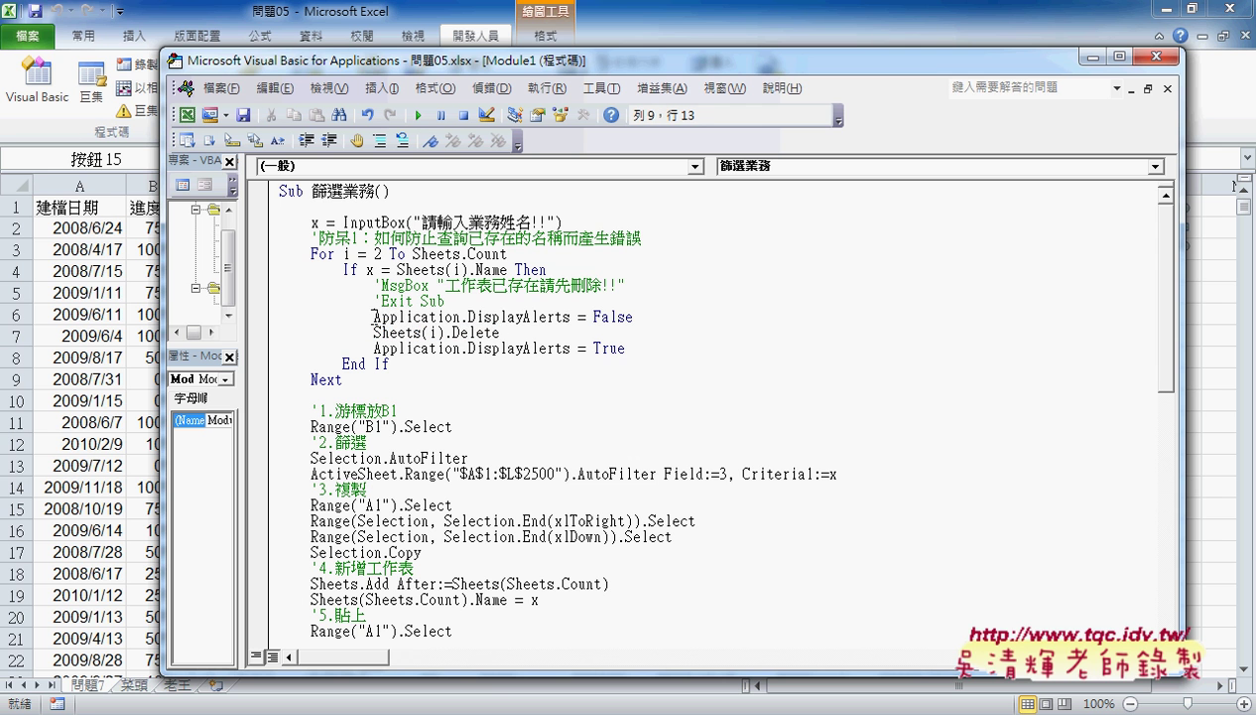
{"action": "left_click_drag", "start_coordinate": [373, 316], "coordinate": [637, 317]}
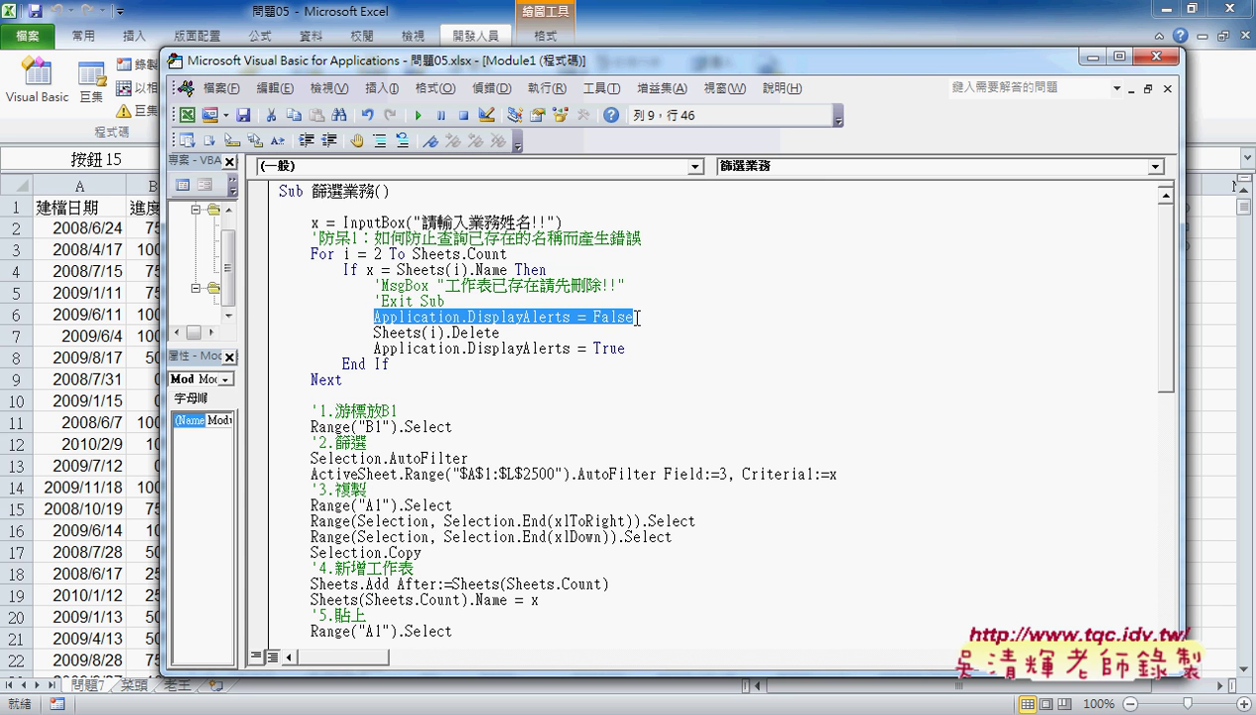